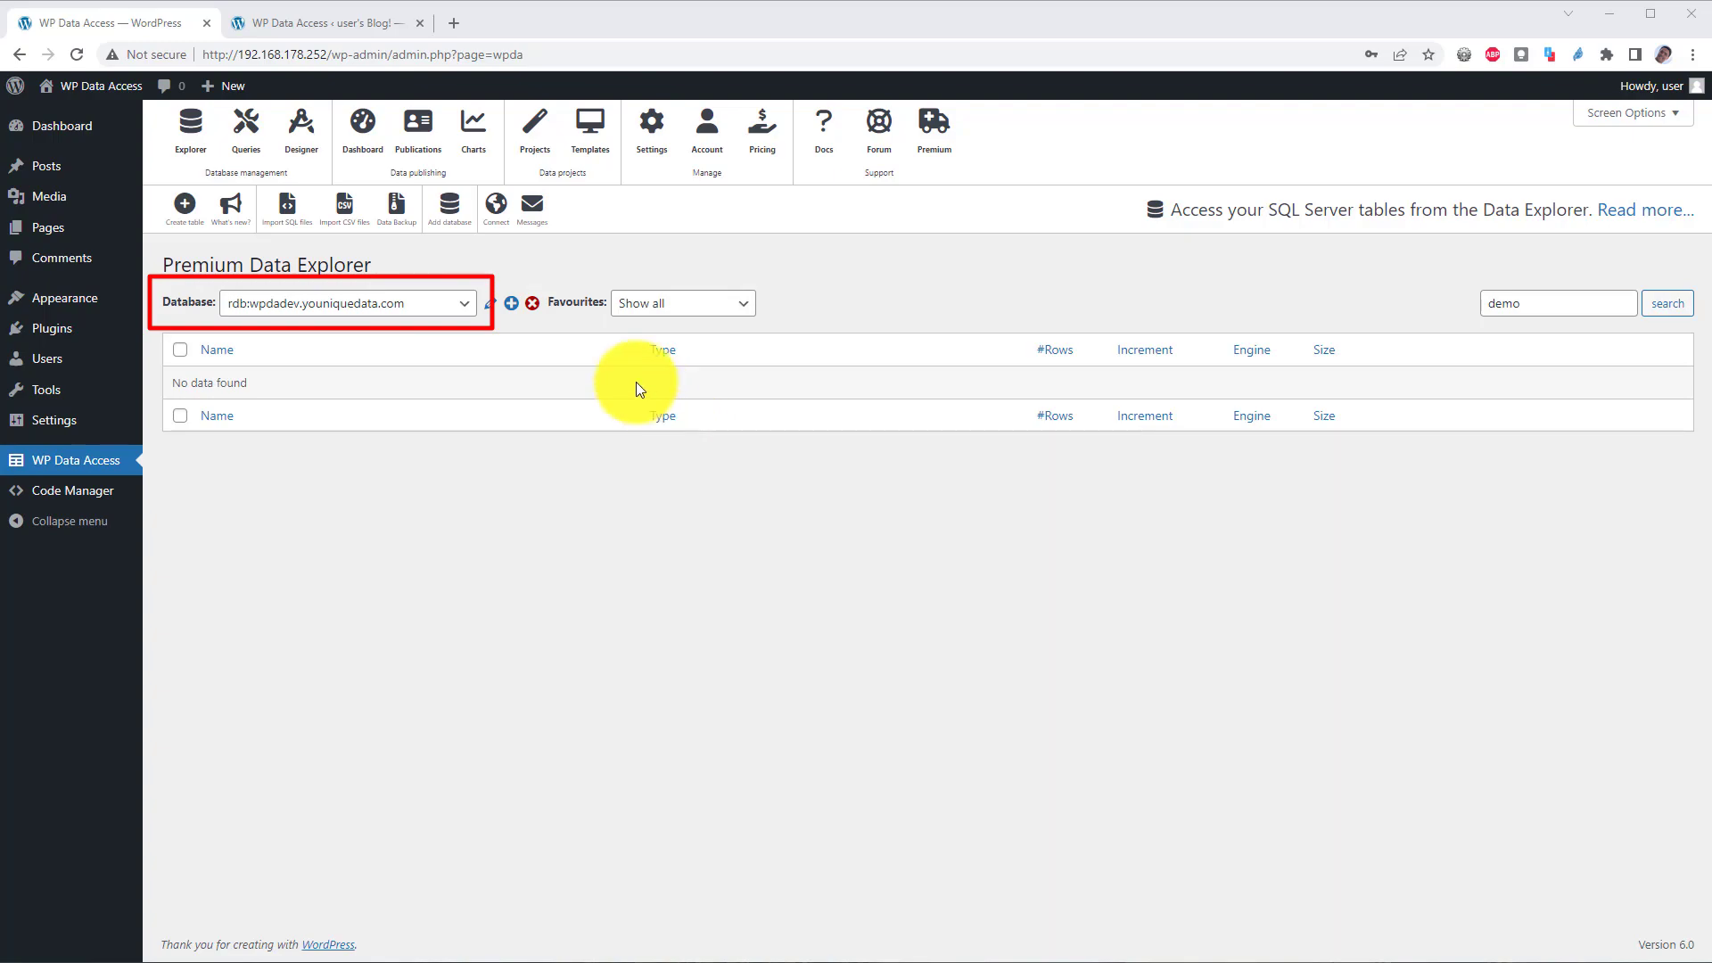
Step: Start a Microsoft SQL Server connection to 192.168.178.168, port 1433, database wpda
left_click(498, 211)
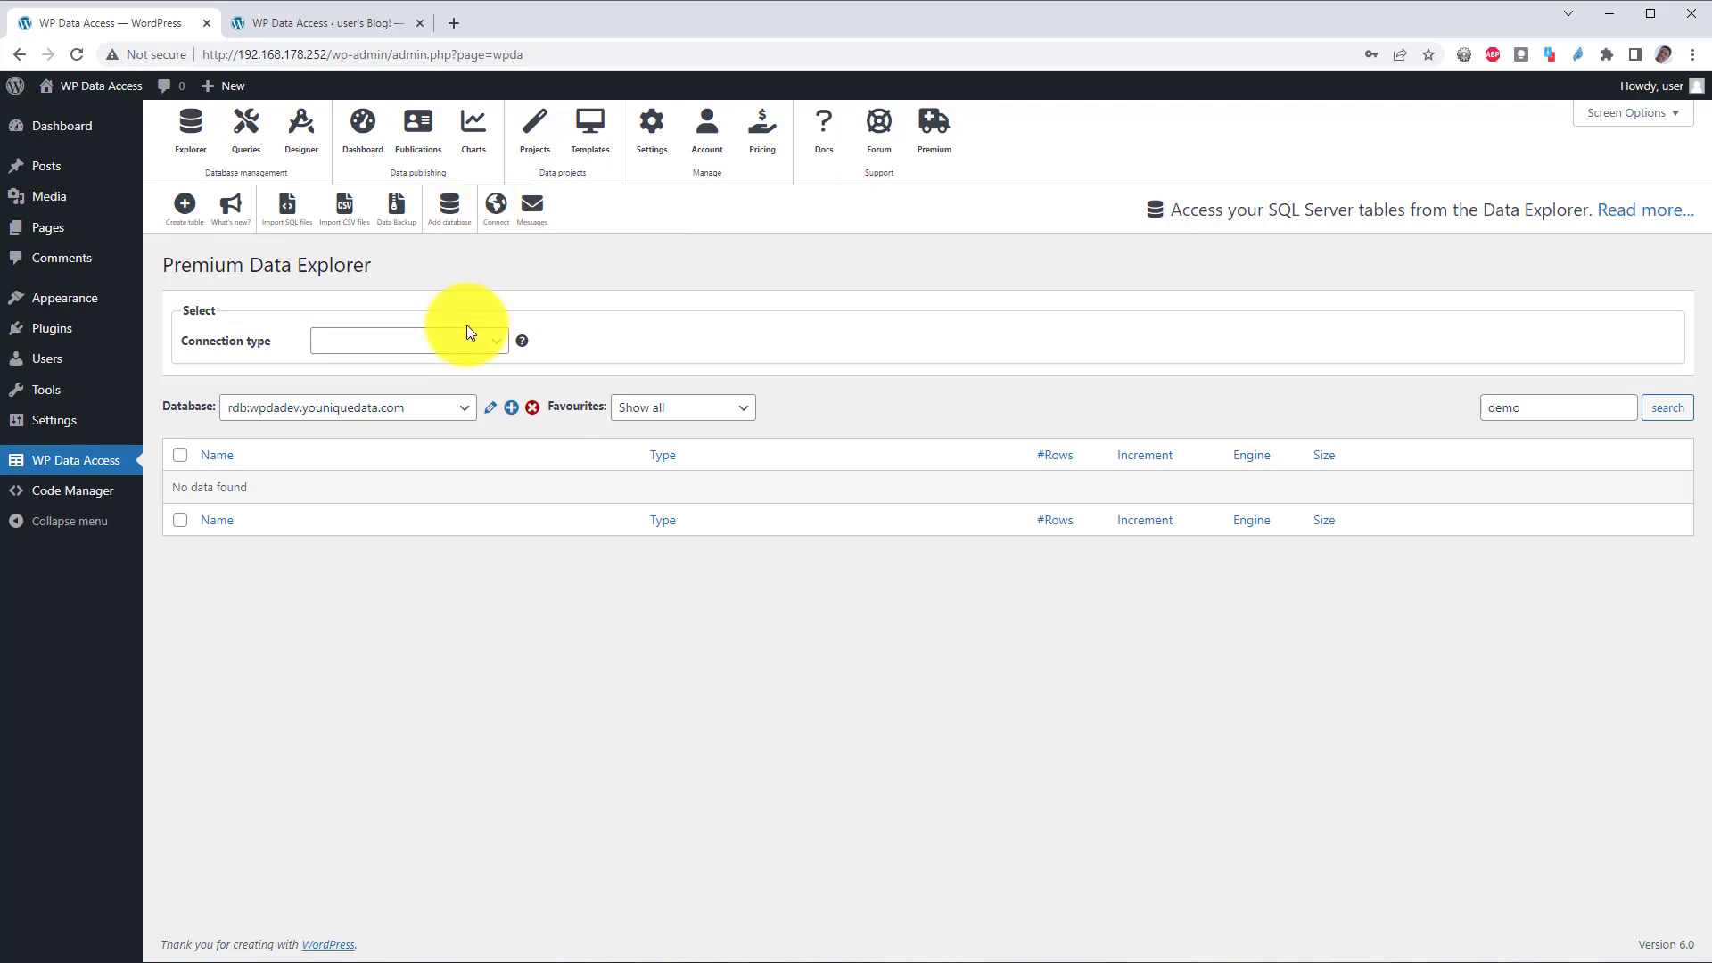
left_click(470, 348)
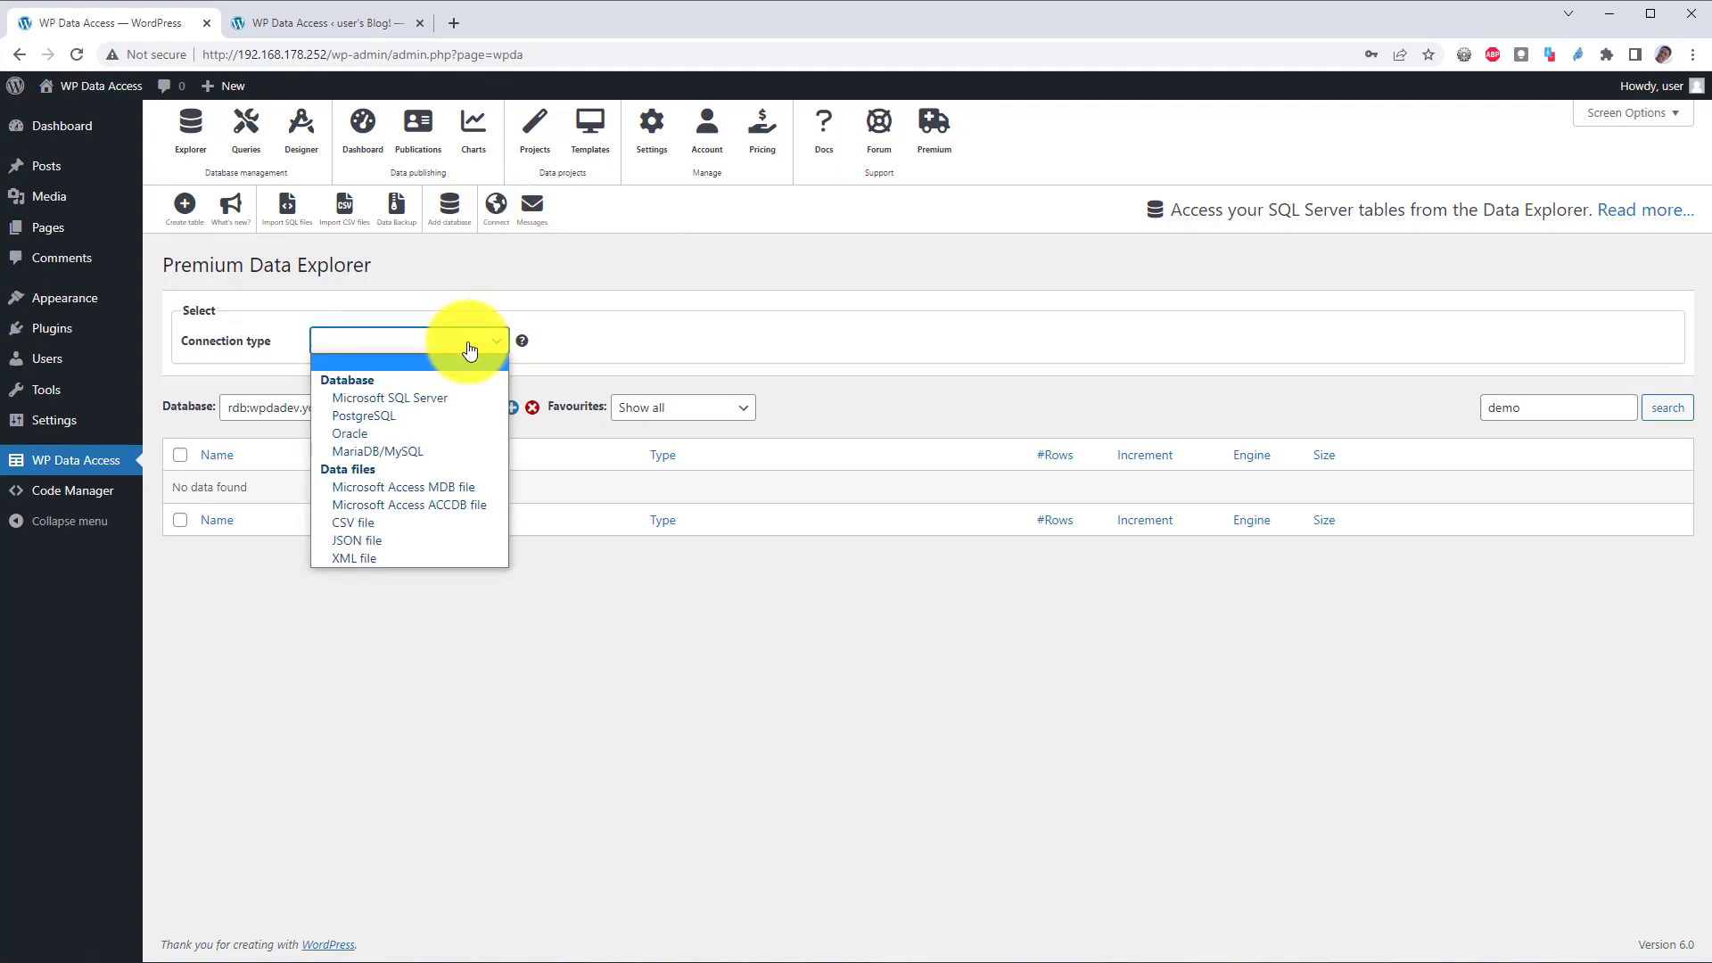
left_click(424, 398)
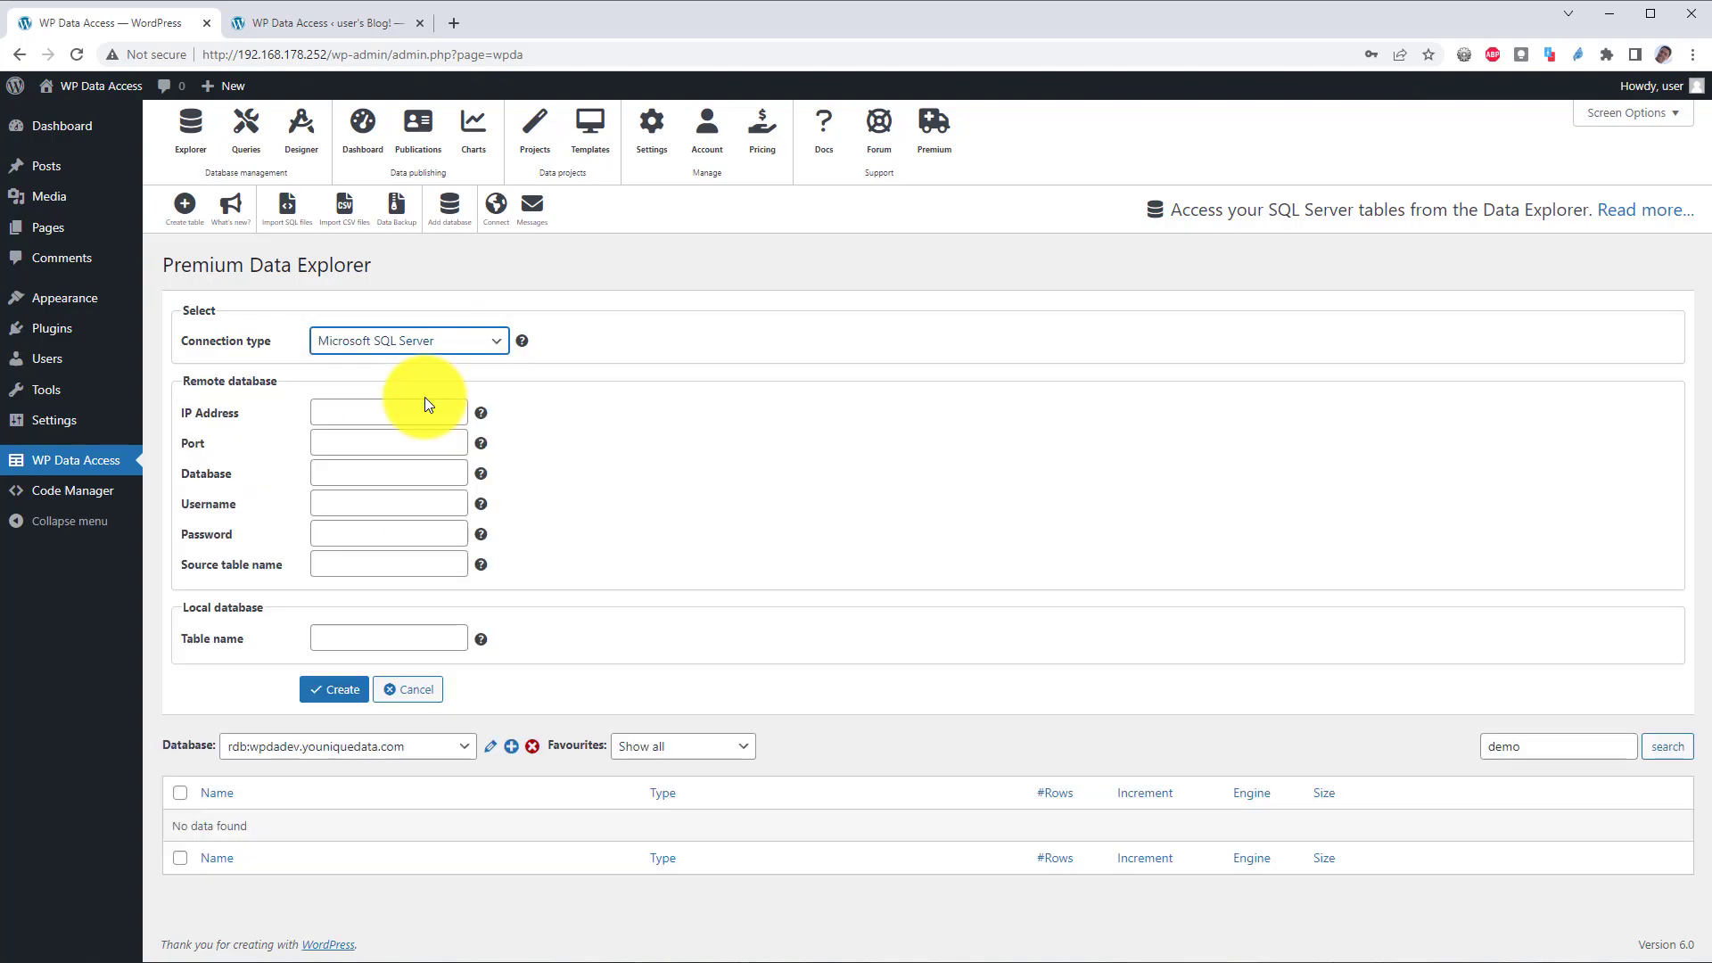
left_click(421, 419)
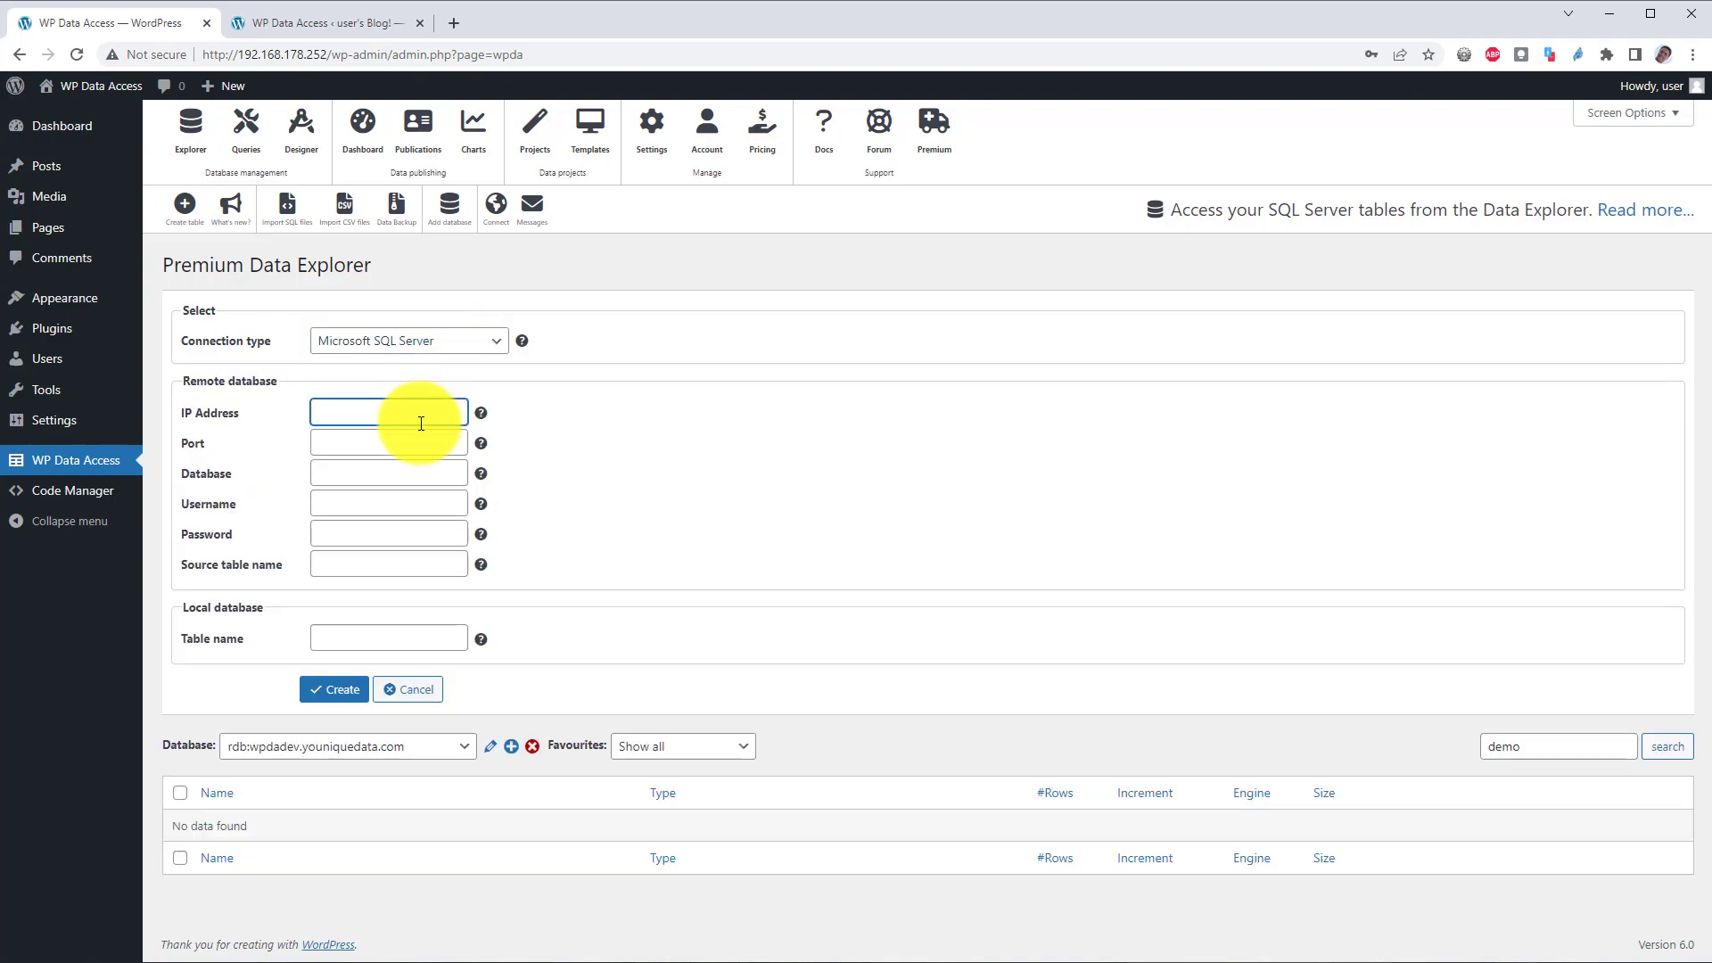
type("192.168.178.168")
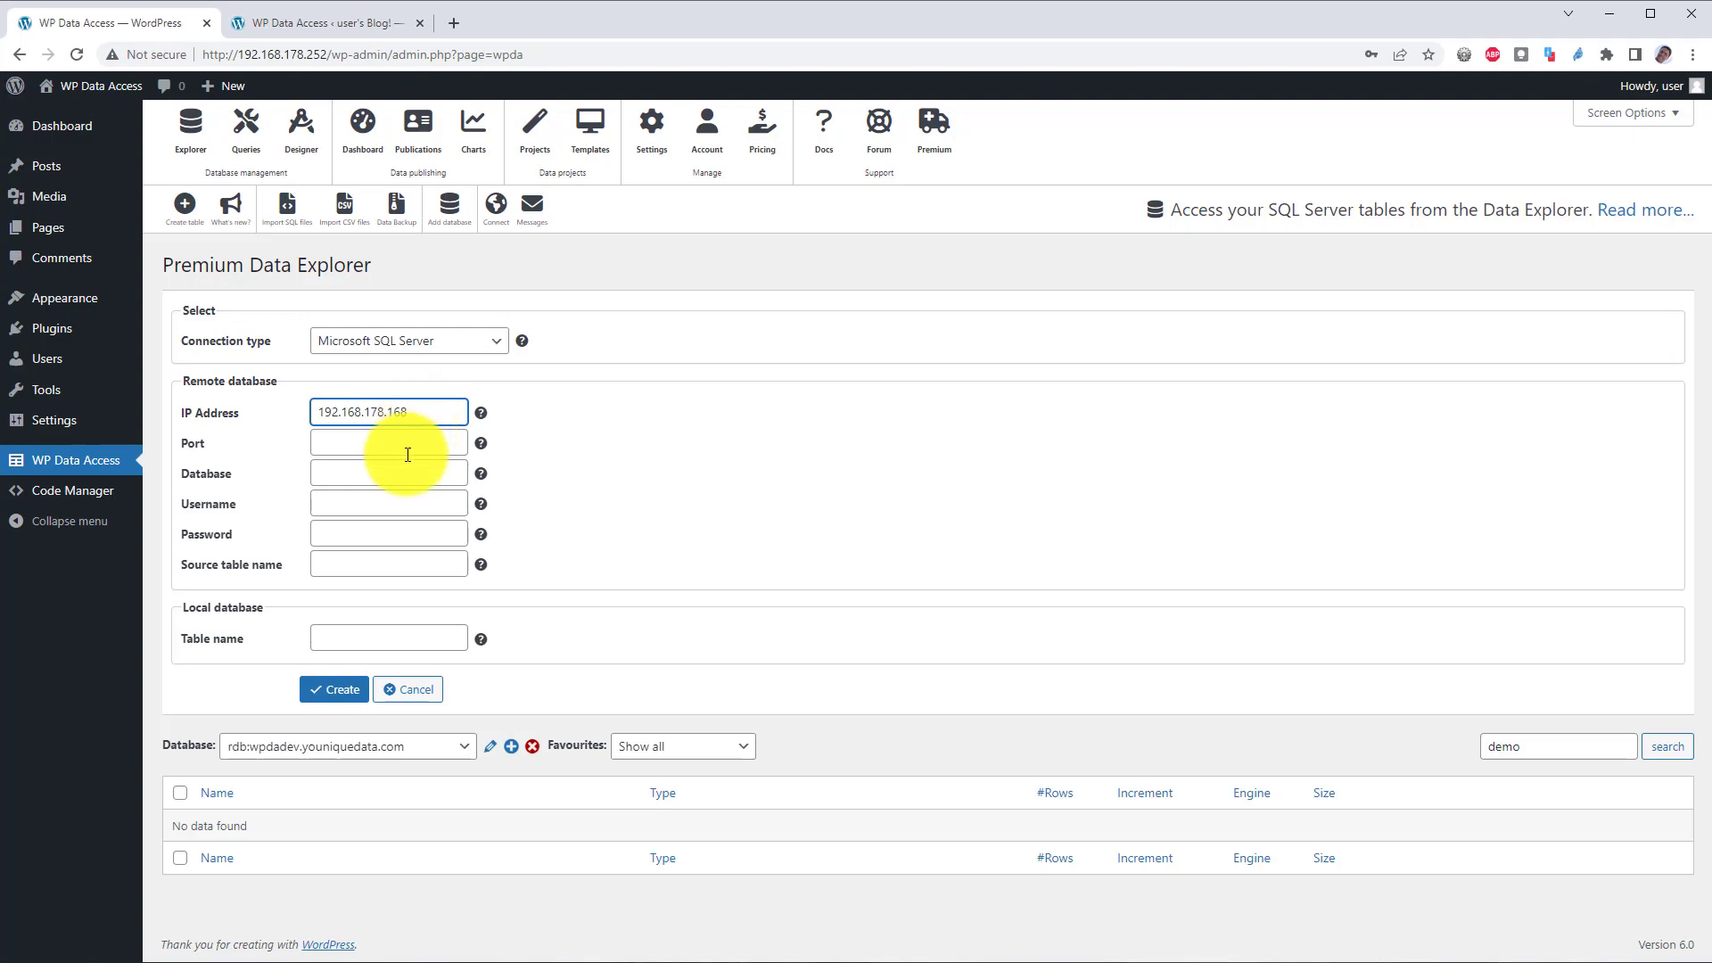
left_click(408, 453)
type("1")
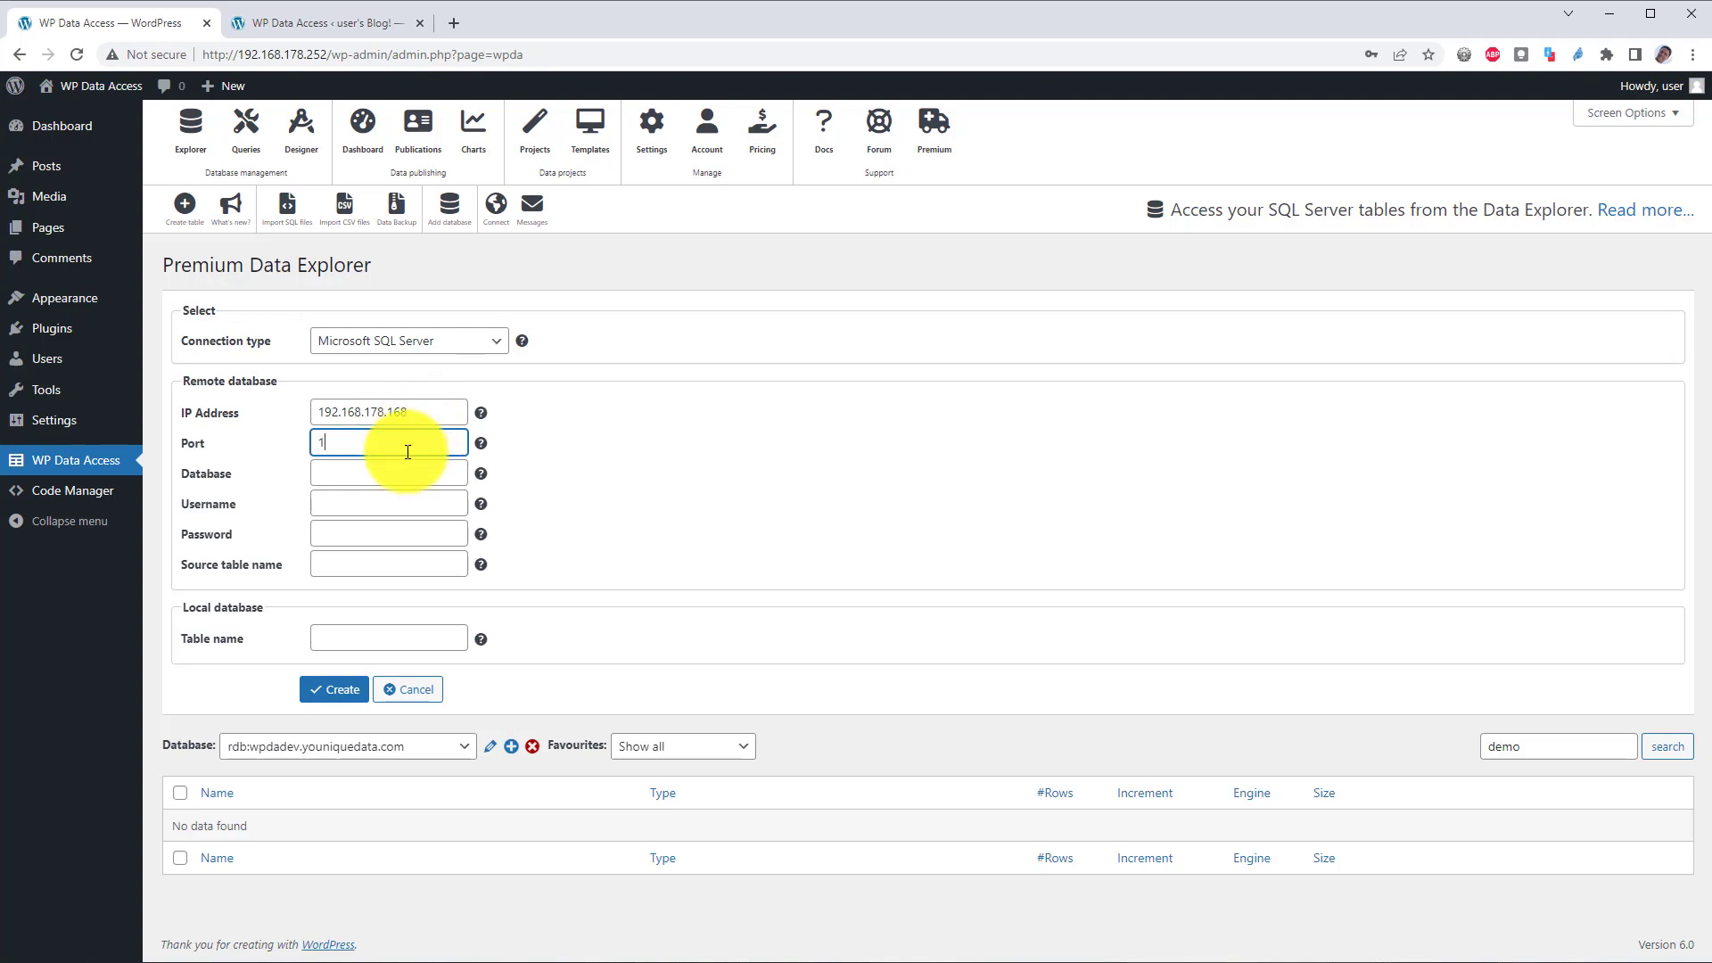
type("433")
key("Tab")
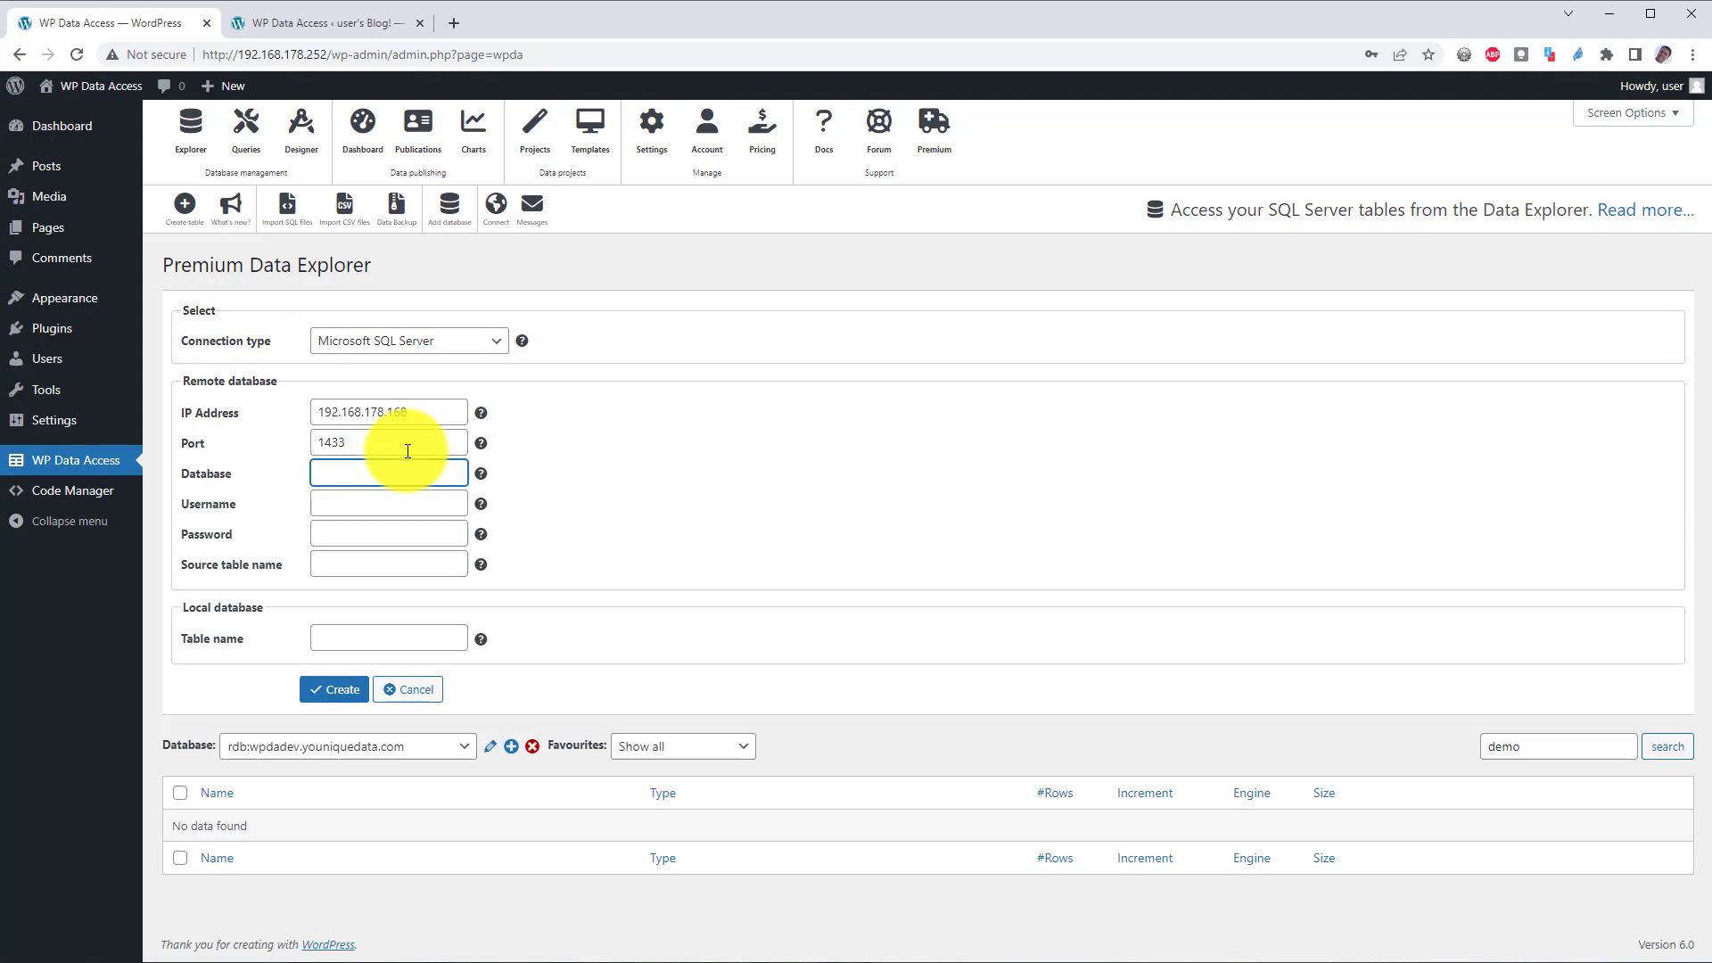
type("wpda")
Step: Enter the login username and password, source table products, and local name demo_products_from_sql_server
key("Tab")
type("w")
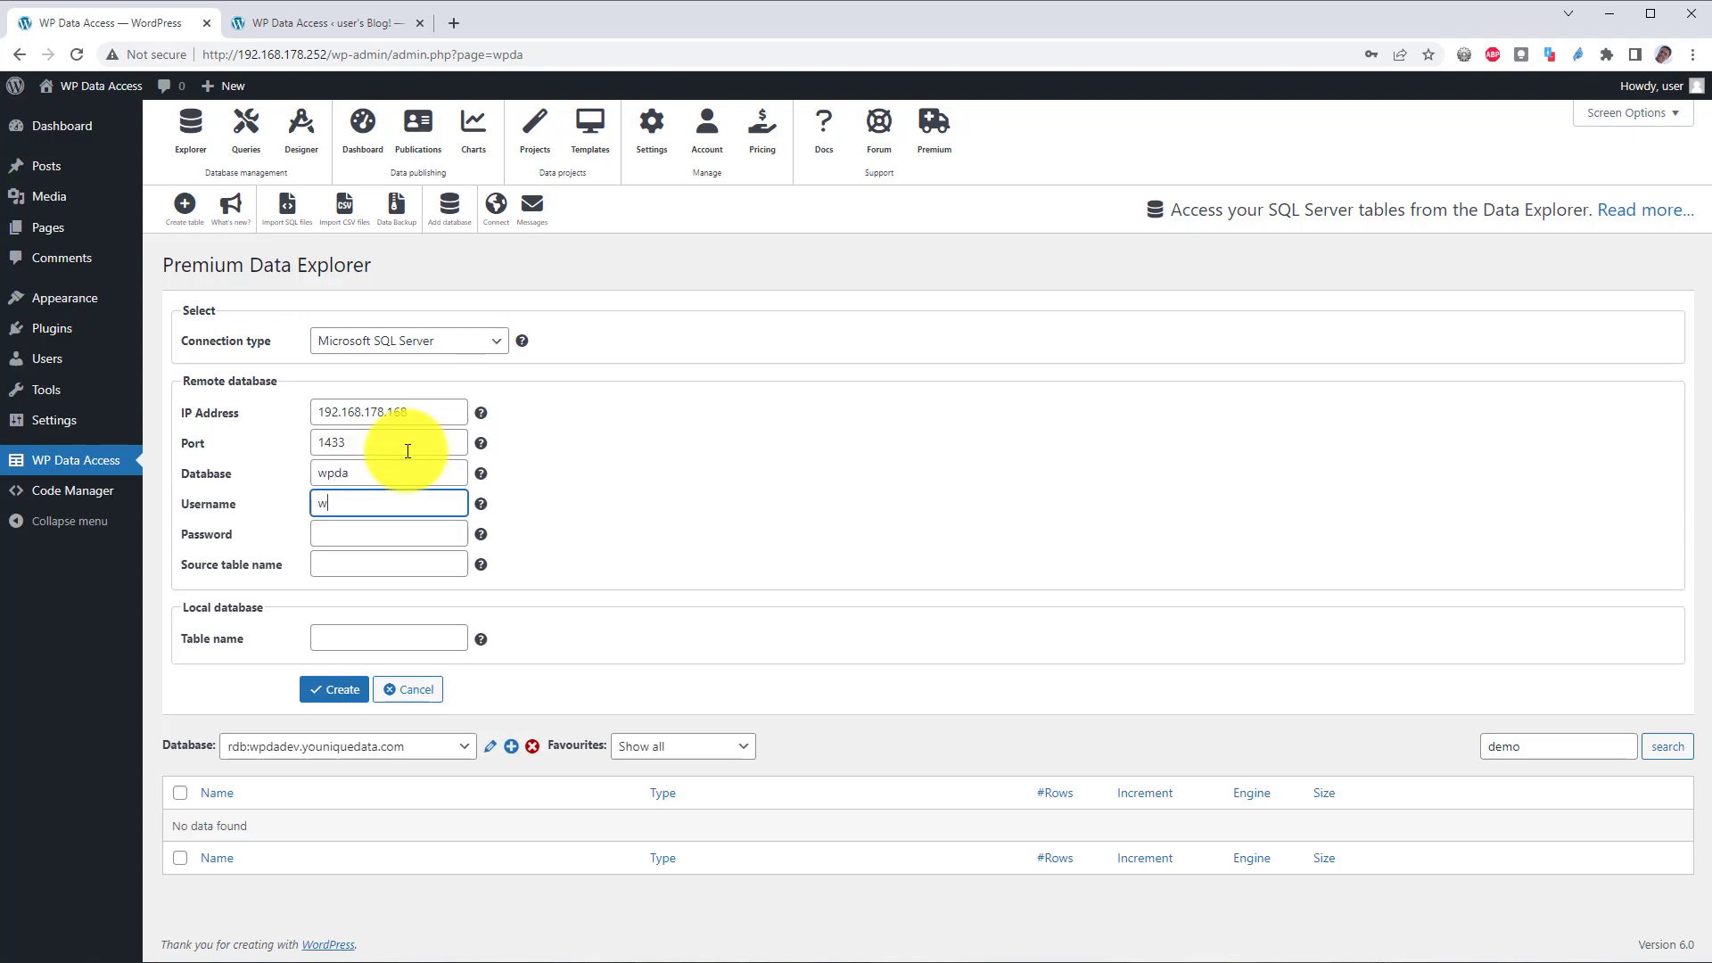
type("pda")
key("Tab")
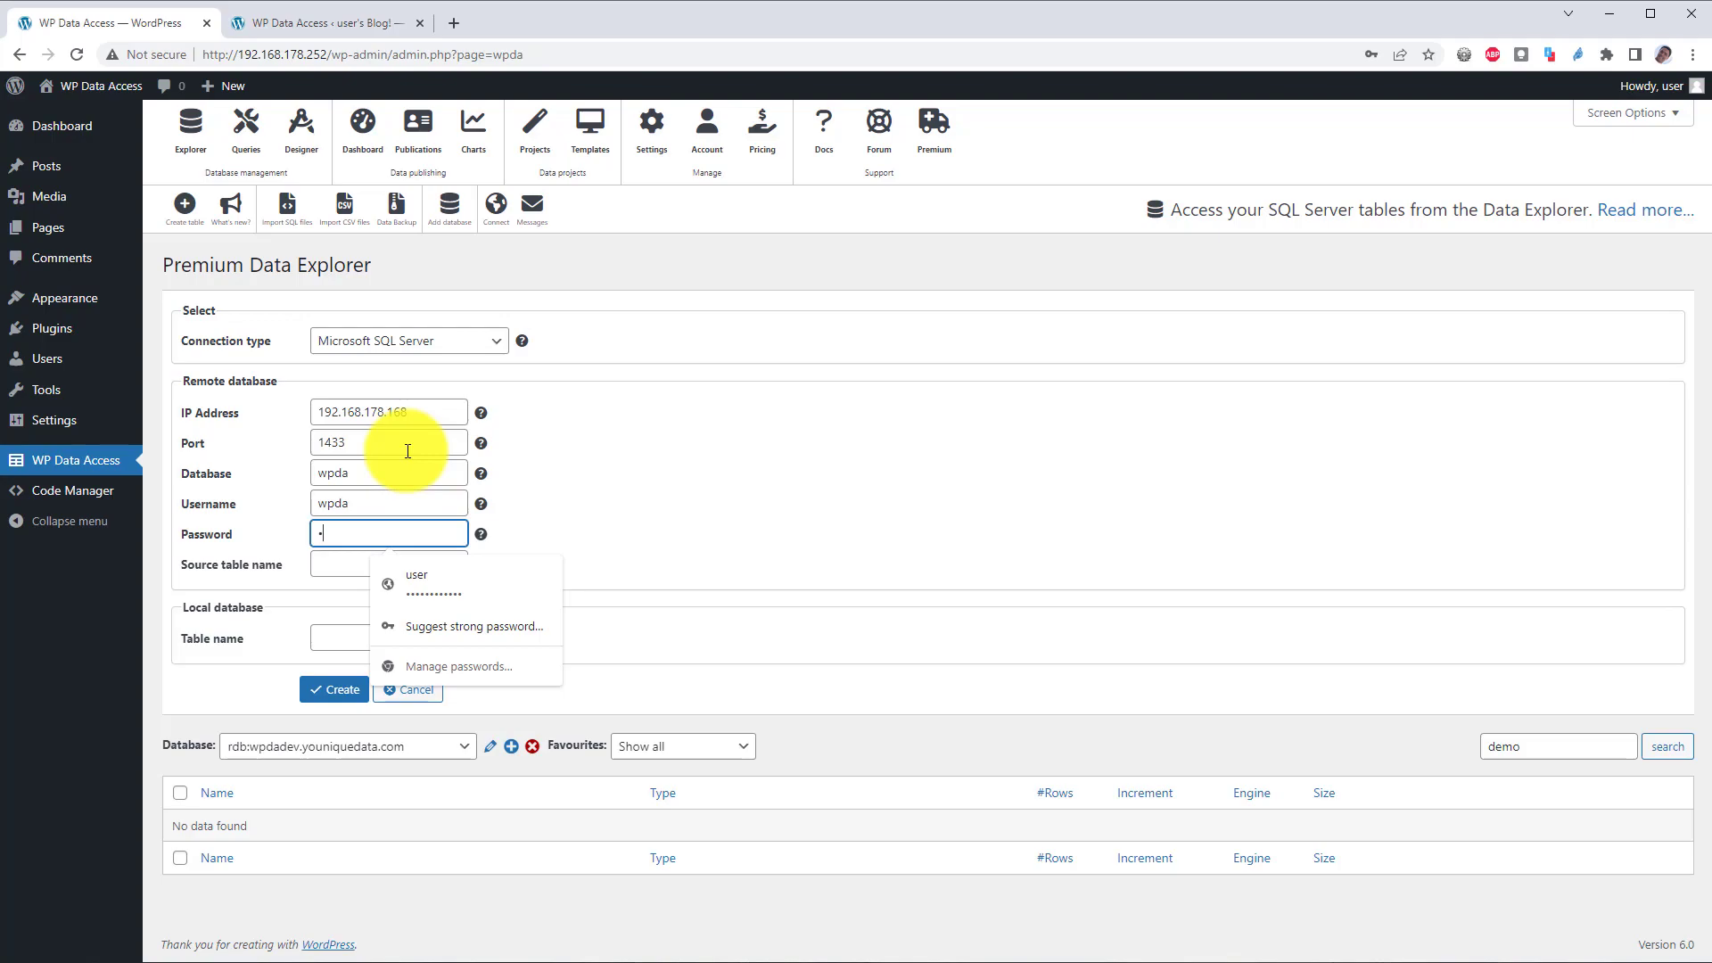
type("wpda")
key("Tab")
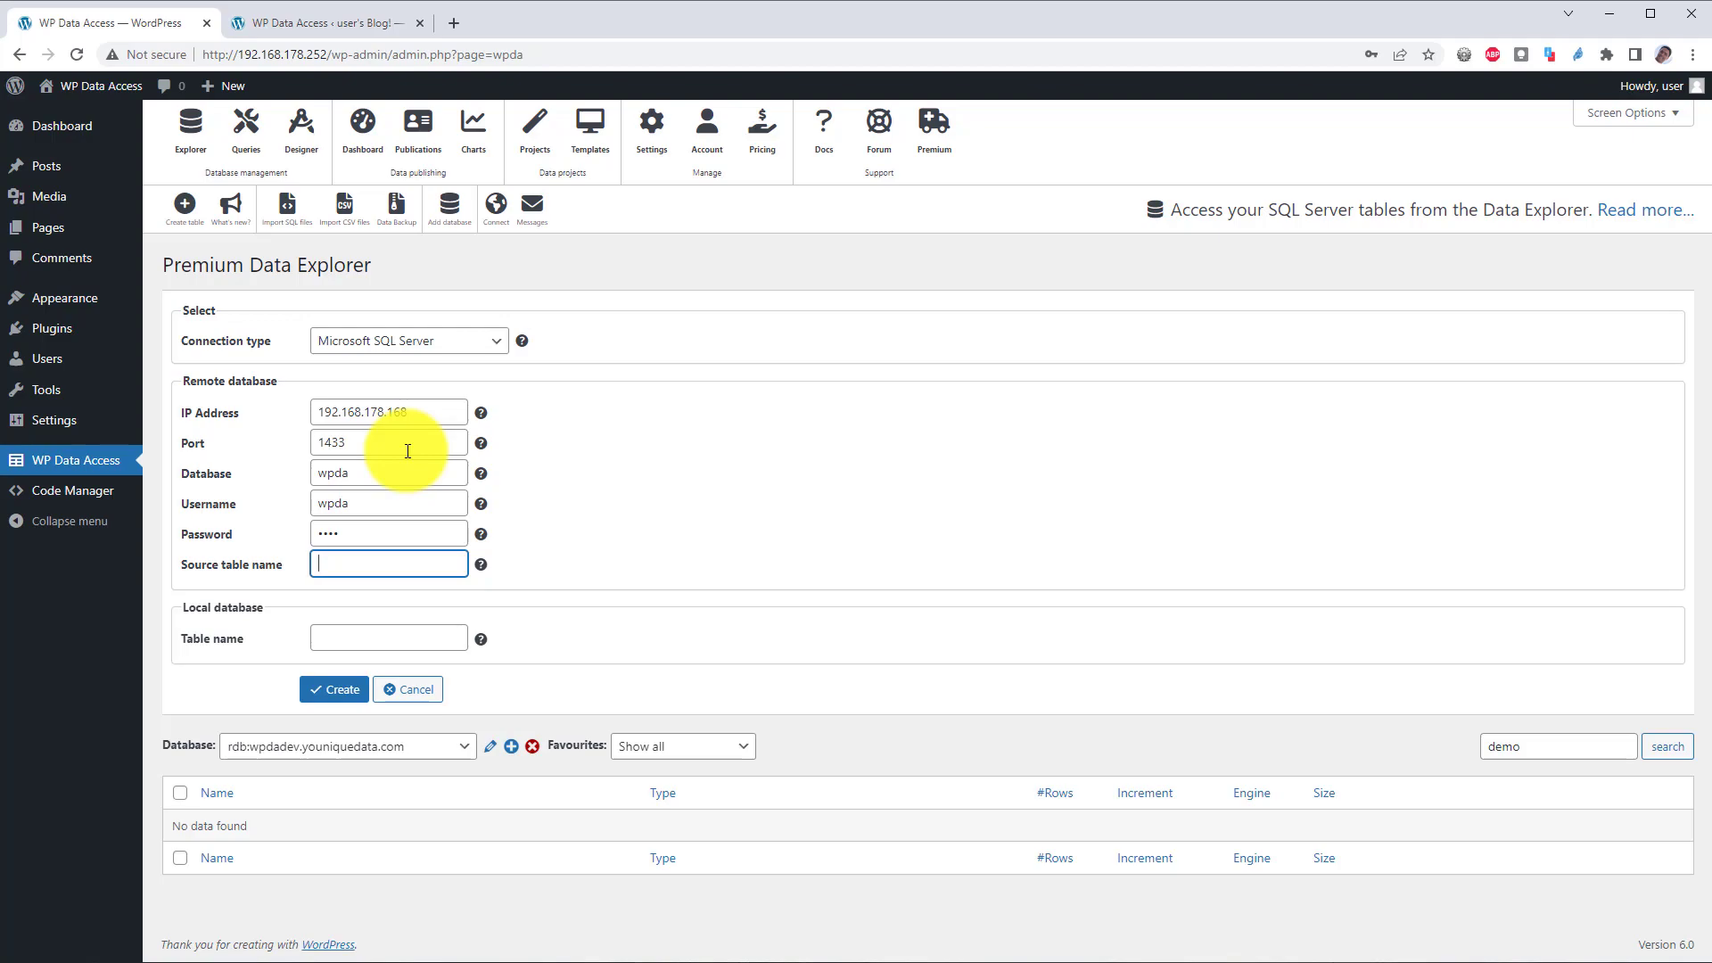
type("proc")
type("ucts")
left_click(402, 639)
type("demo")
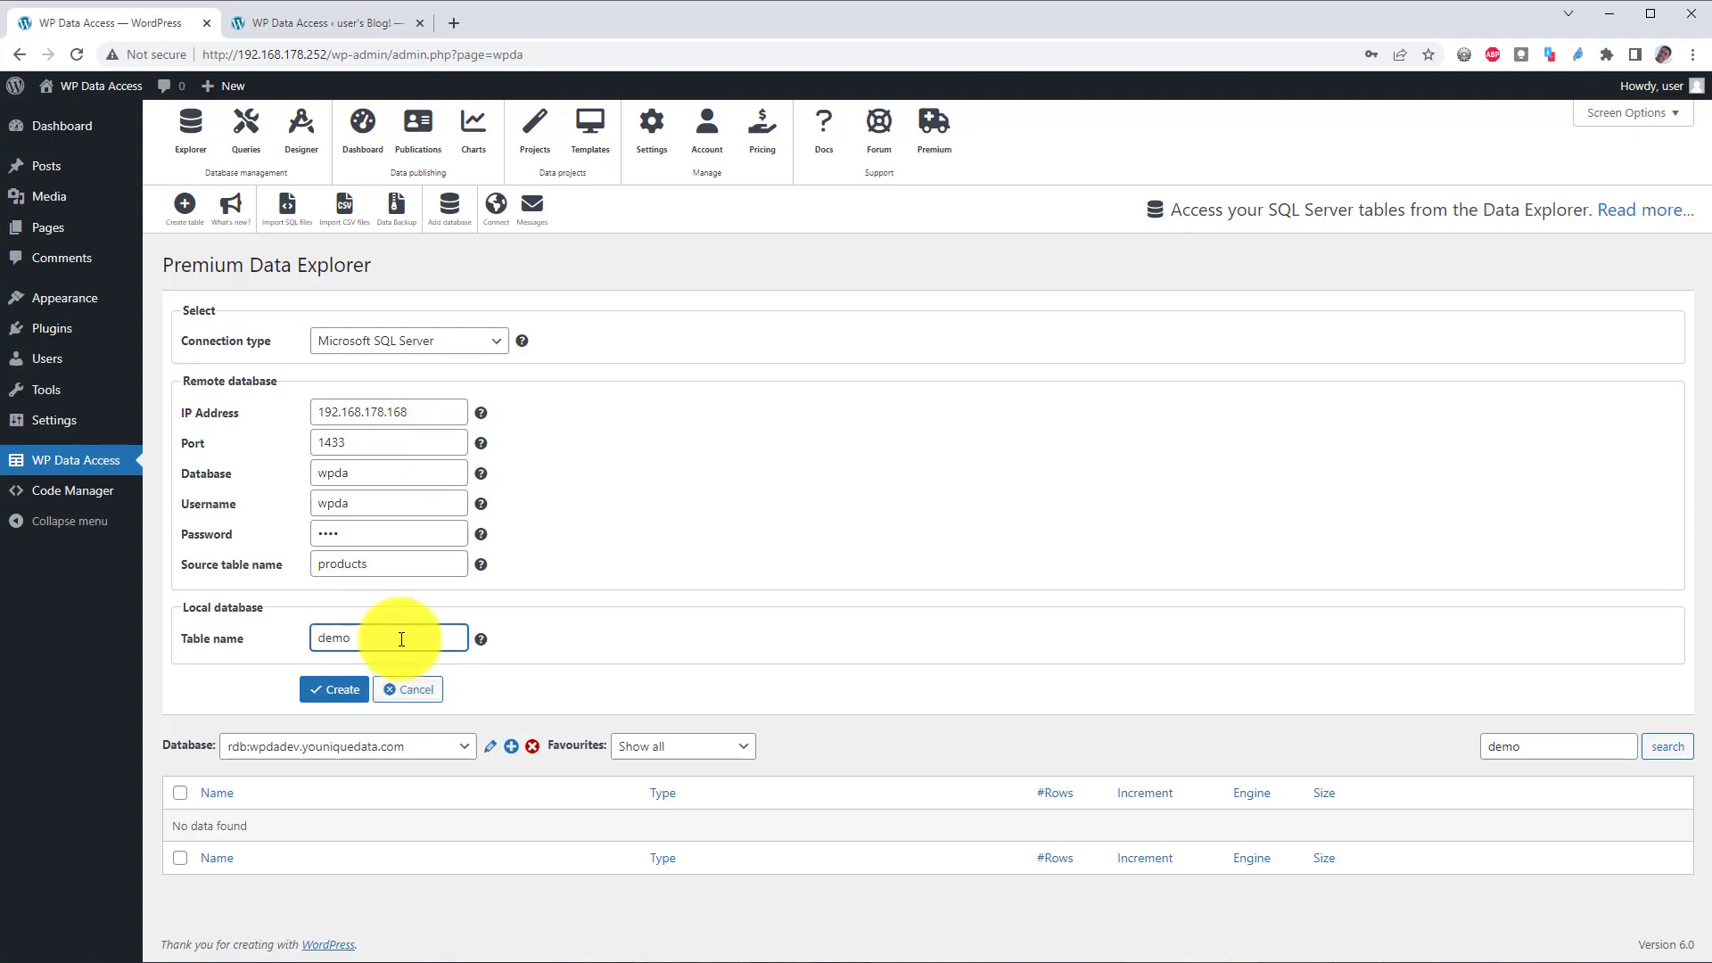
type("_products_from_sql_server")
Step: Create local table demo_products_from_sql_server, dismiss the save-password prompt, and explore its 110 rows
left_click(338, 692)
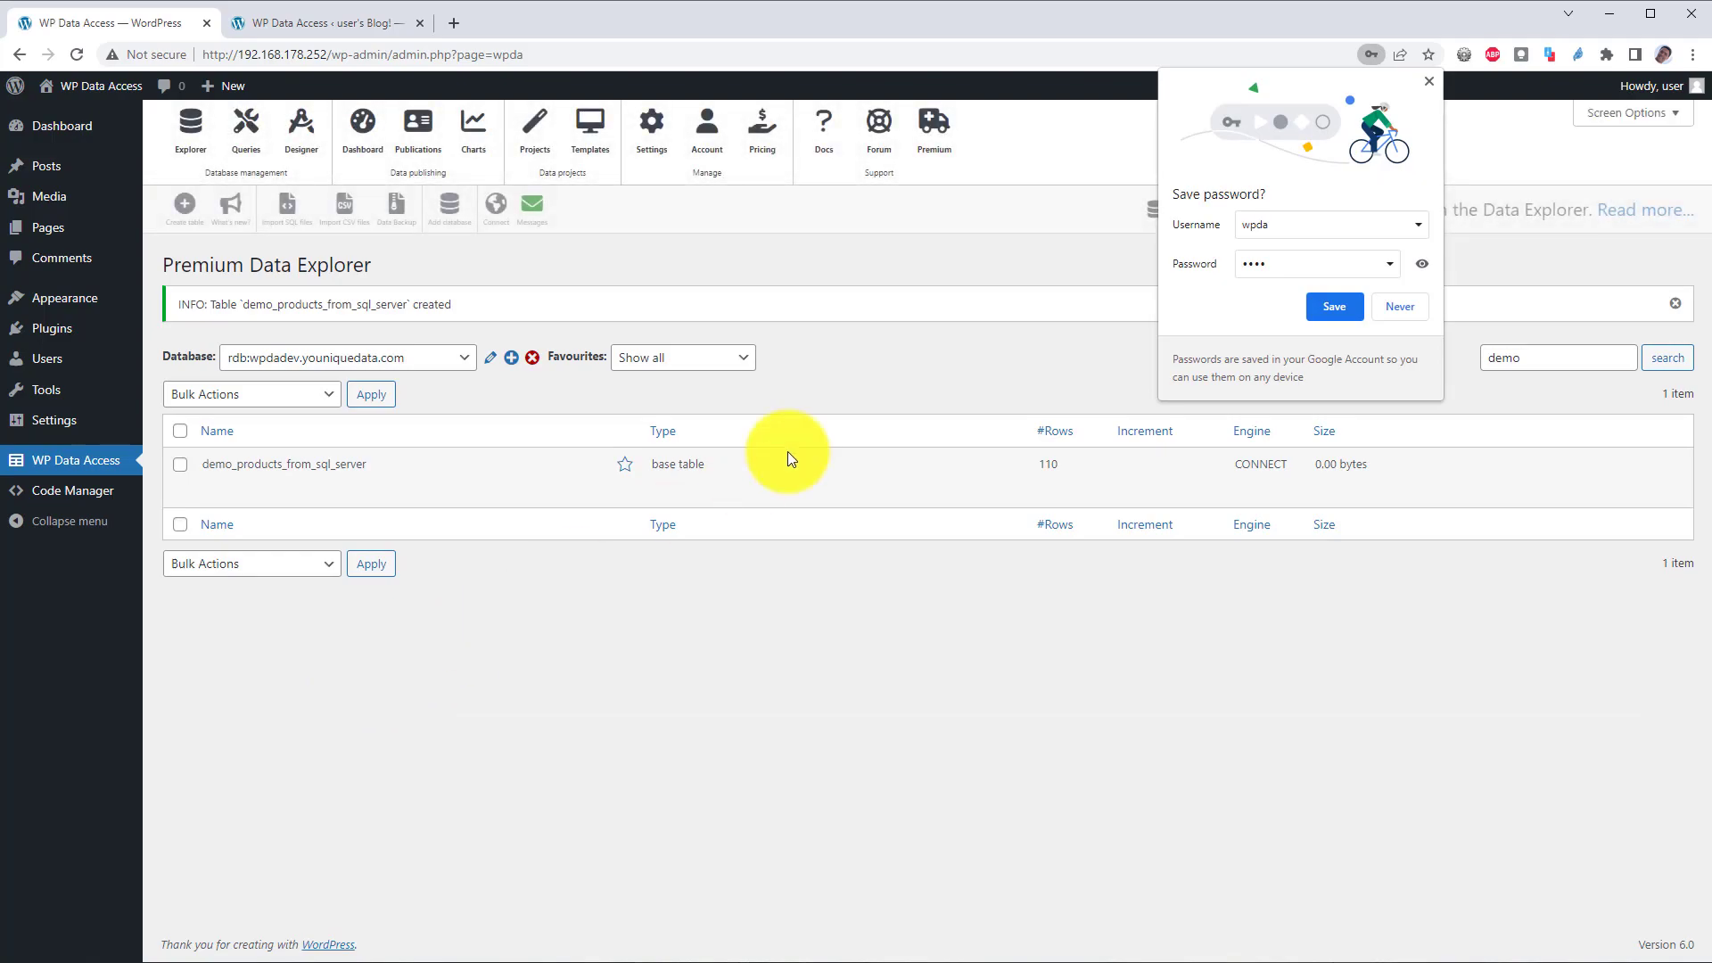
left_click(1432, 82)
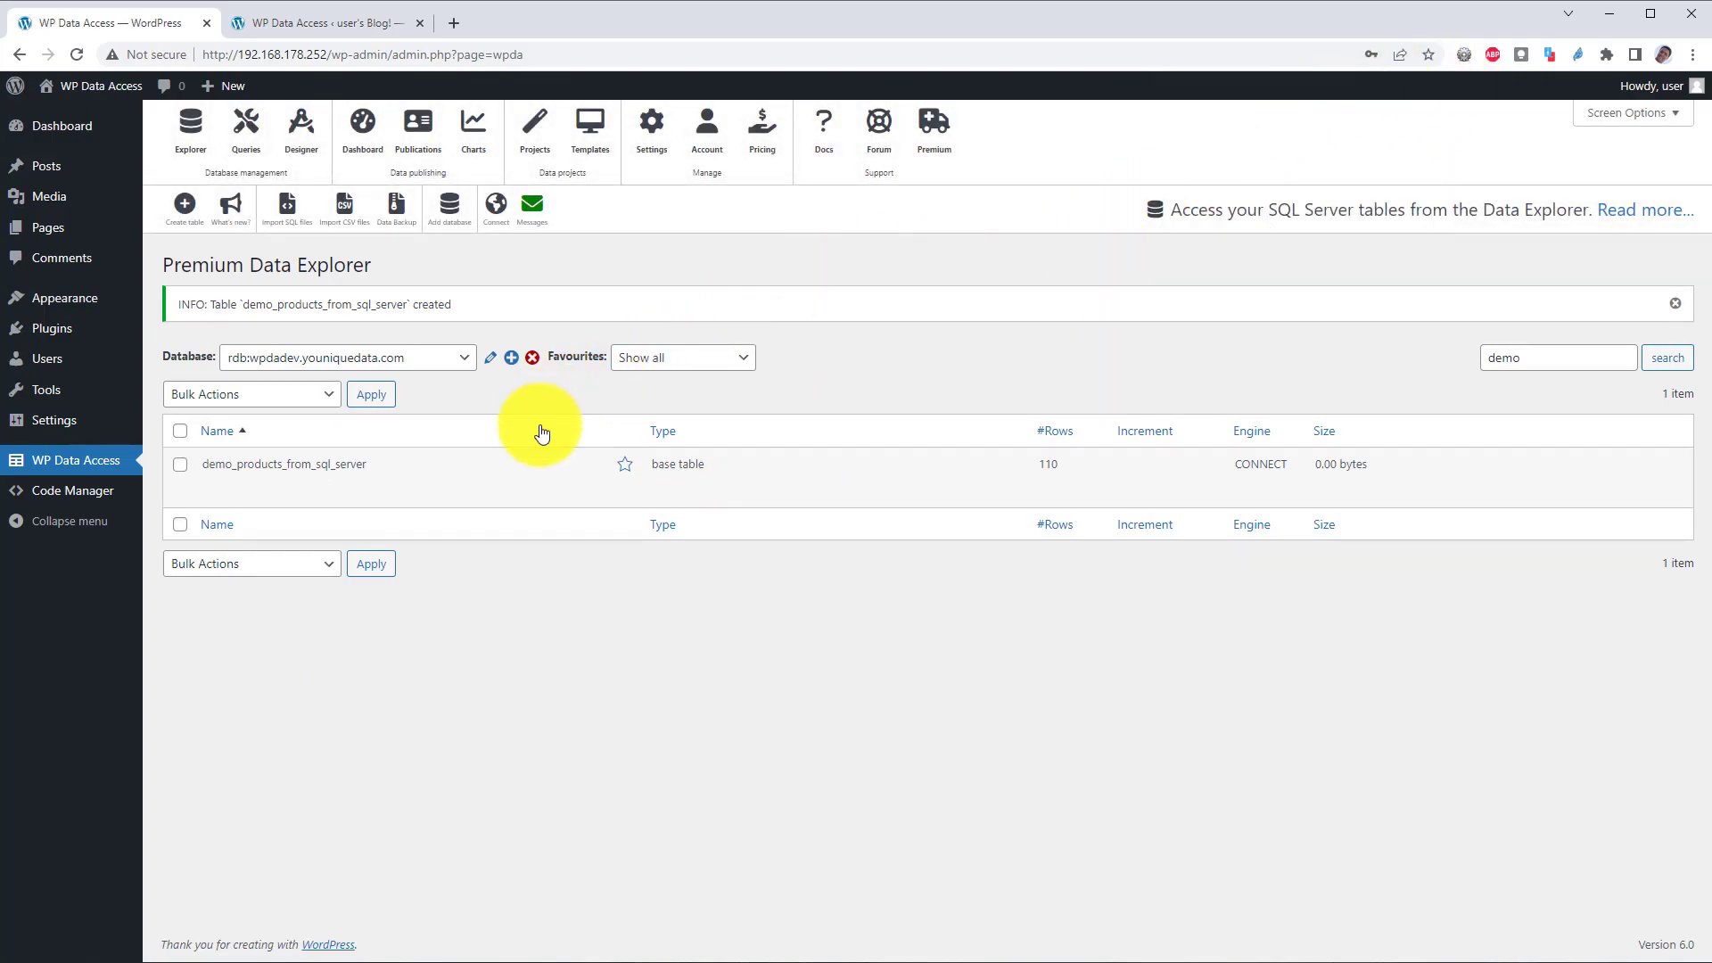
mouse_move(356, 482)
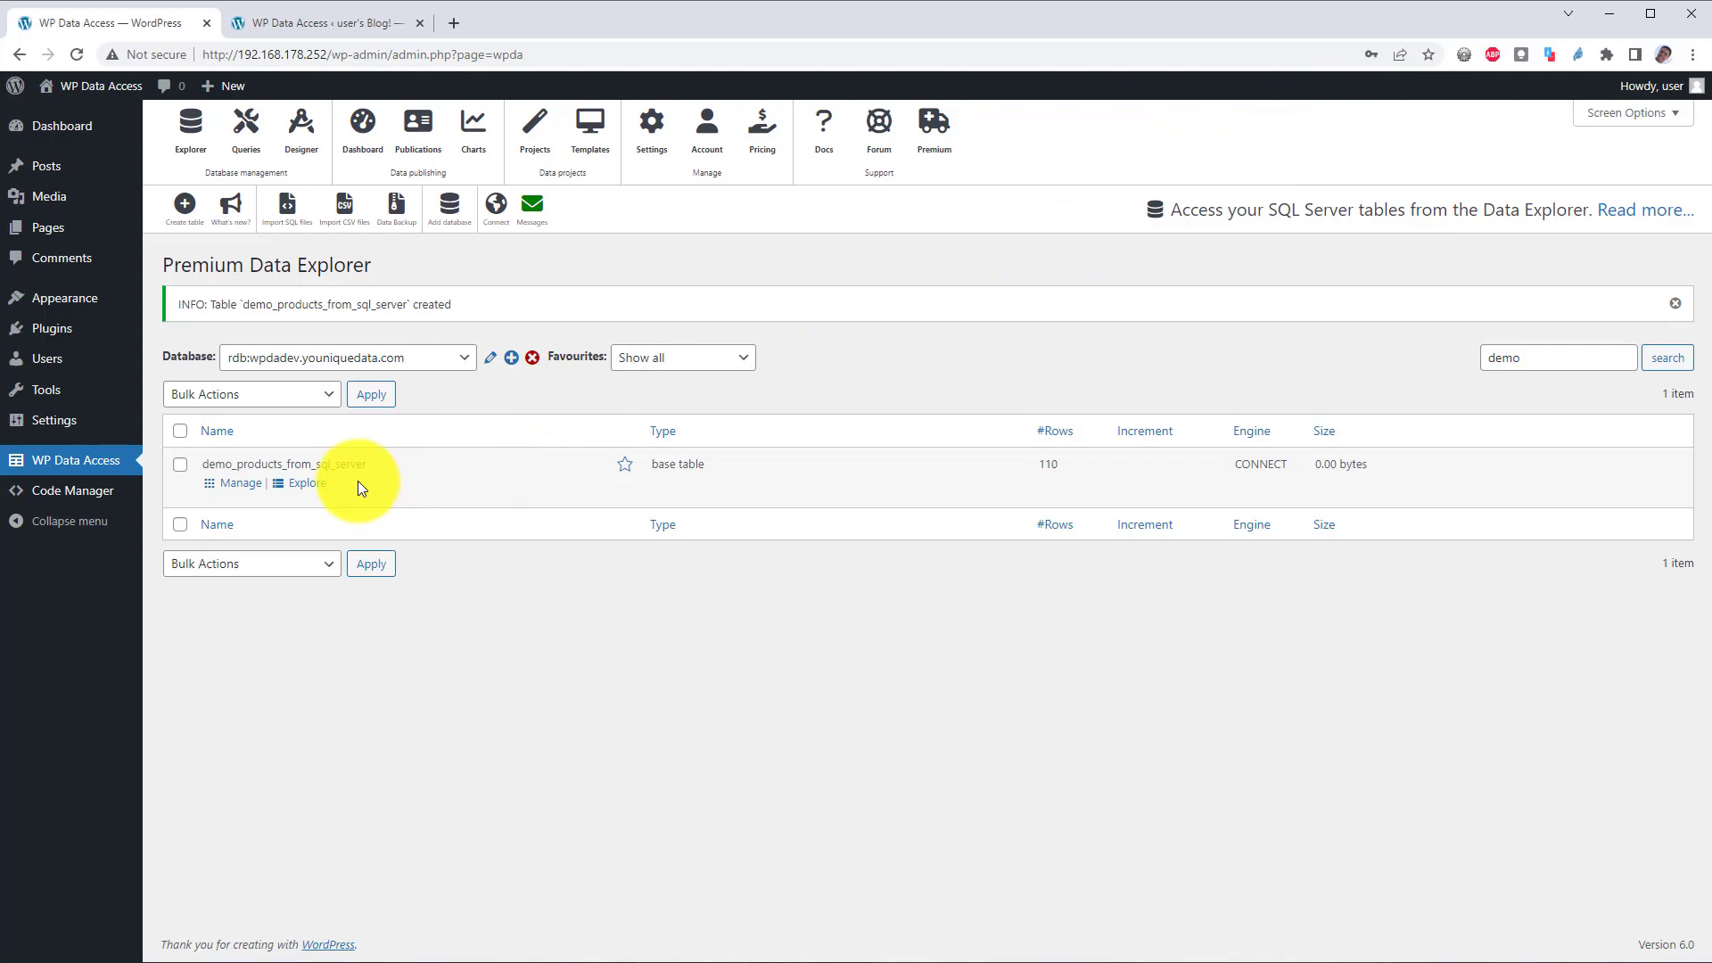
left_click(305, 485)
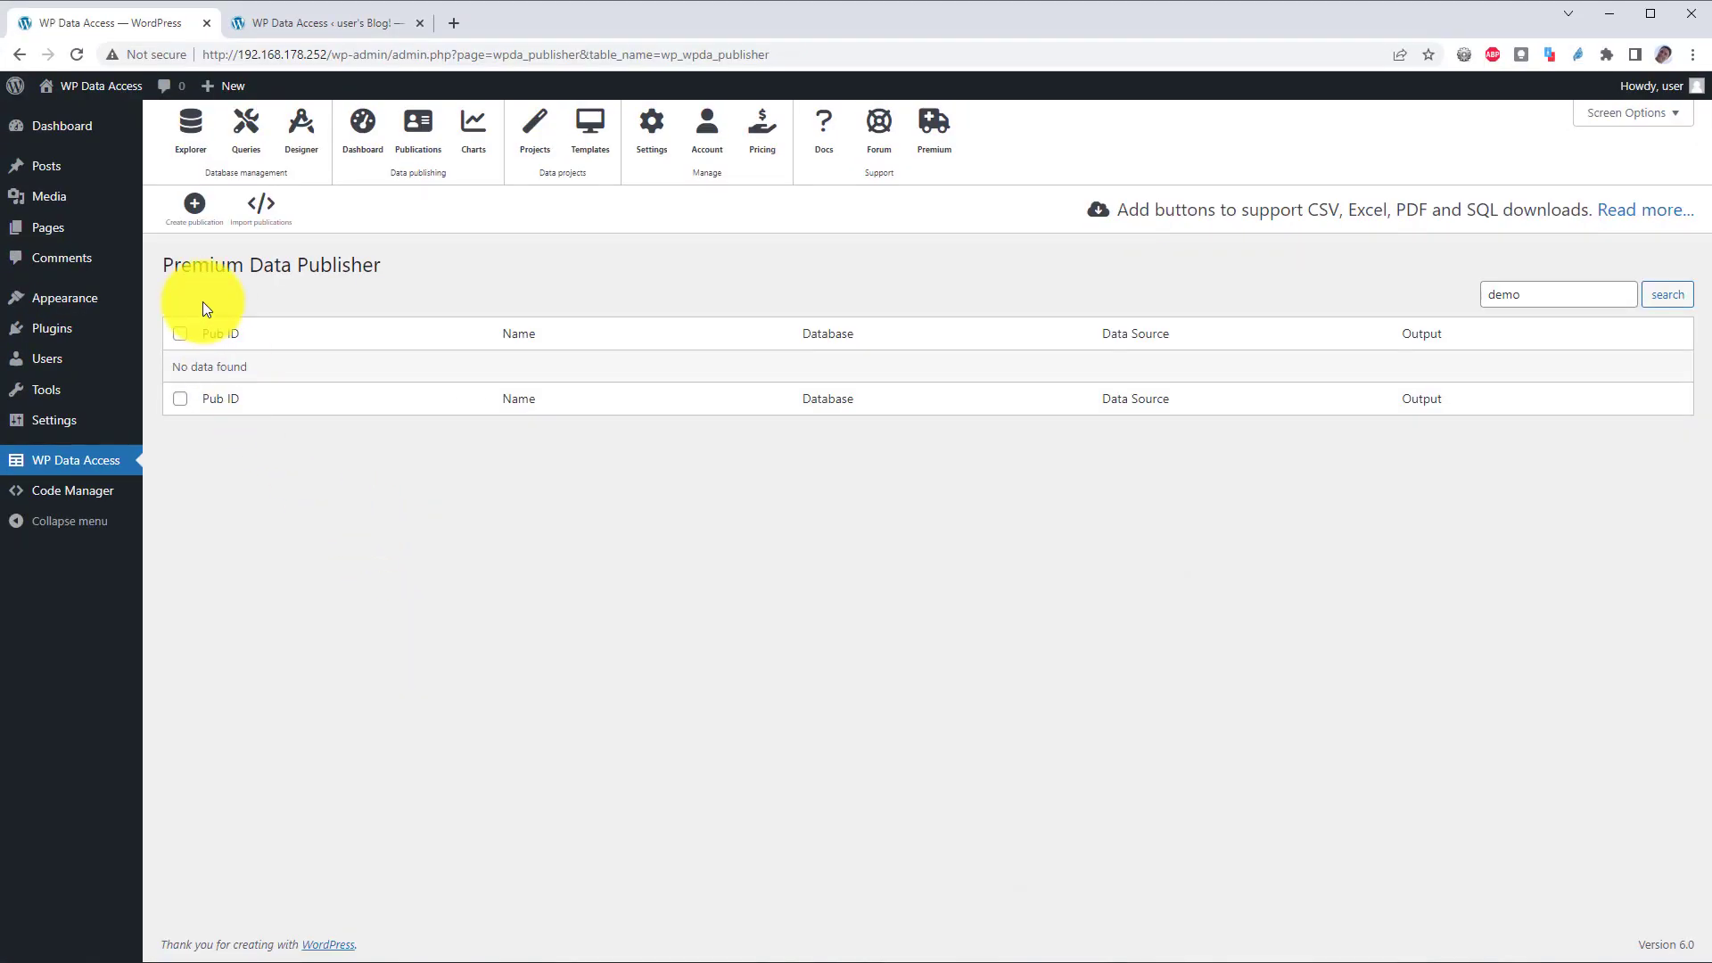
Step: Create and save a publication named Demo on the wpdadev database's demo_products_from_sql_server table
left_click(195, 207)
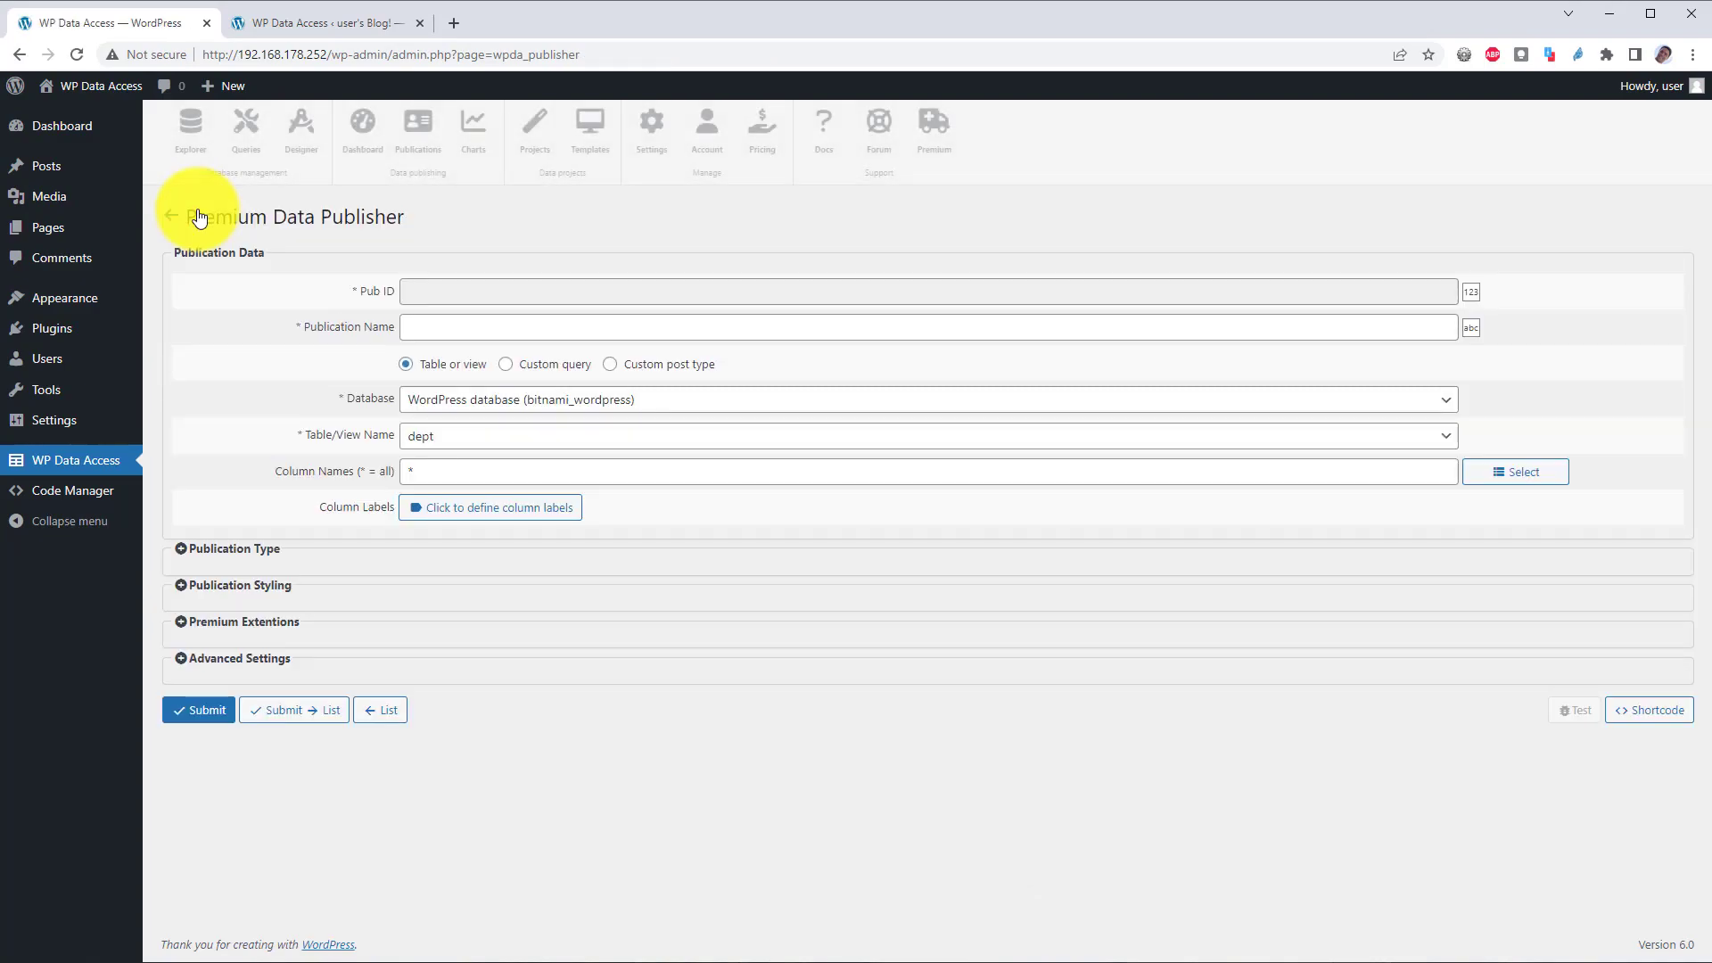
left_click(478, 328)
type("Demo")
left_click(512, 399)
left_click(527, 504)
left_click(539, 436)
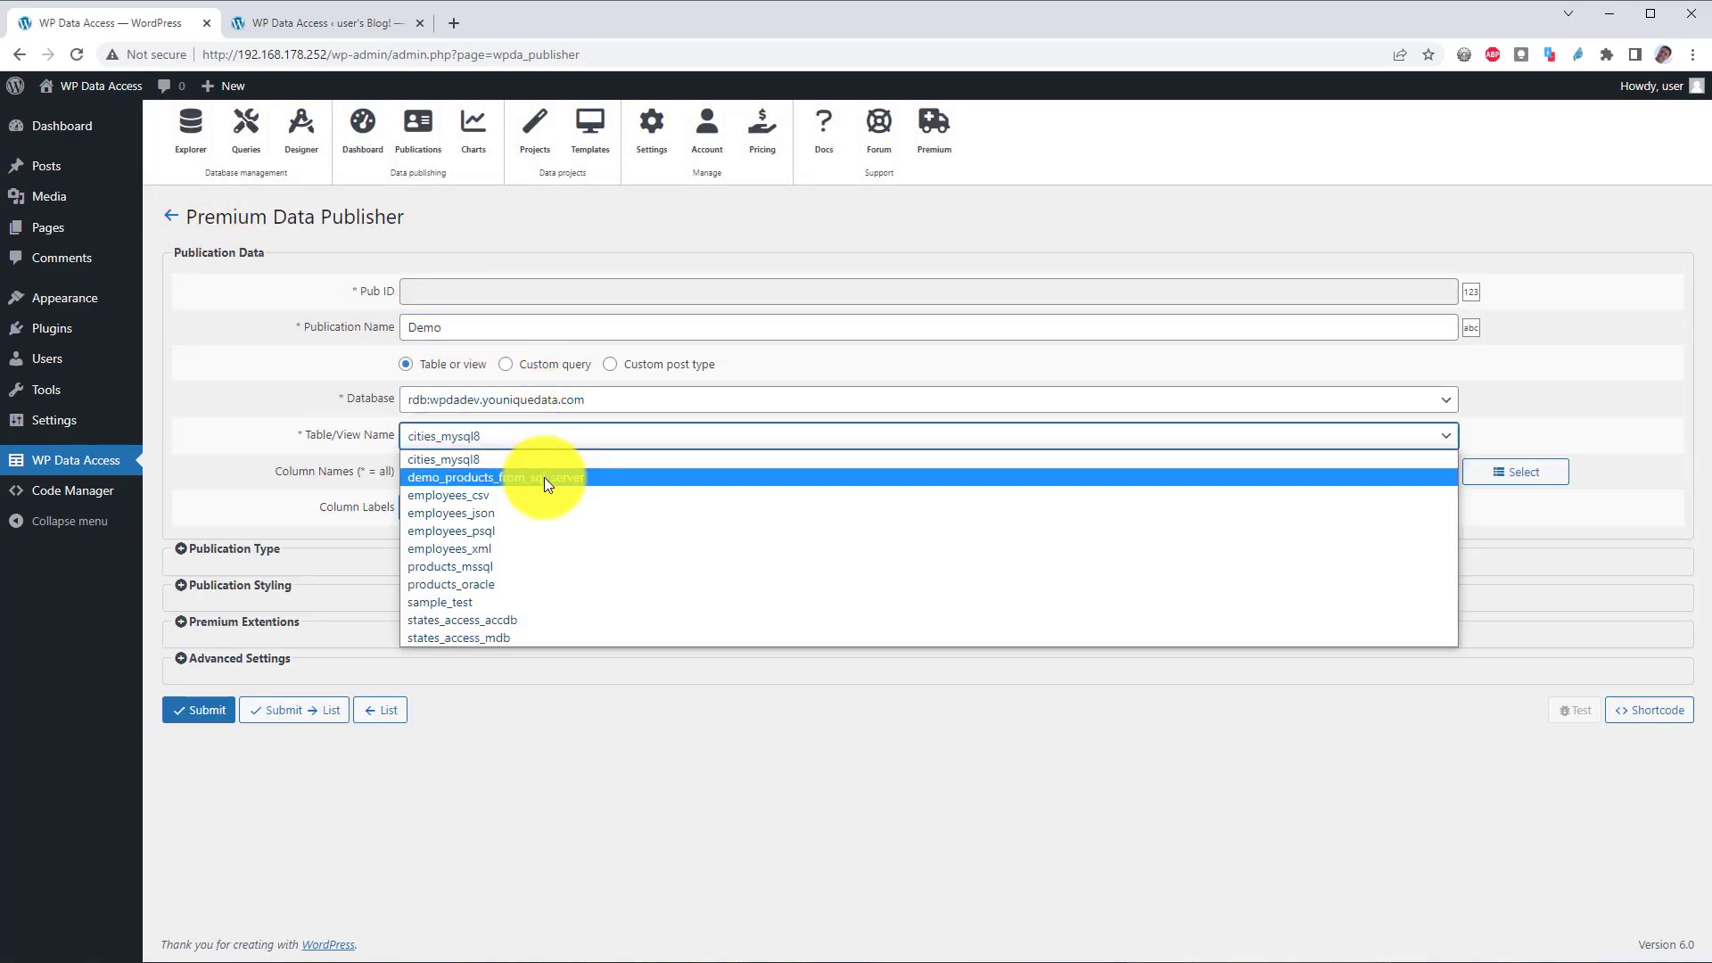
left_click(544, 478)
left_click(207, 710)
Step: Turn on premium styling for the Demo publication
left_click(236, 628)
left_click(446, 802)
left_click(451, 845)
scroll(435, 801, "down", 2)
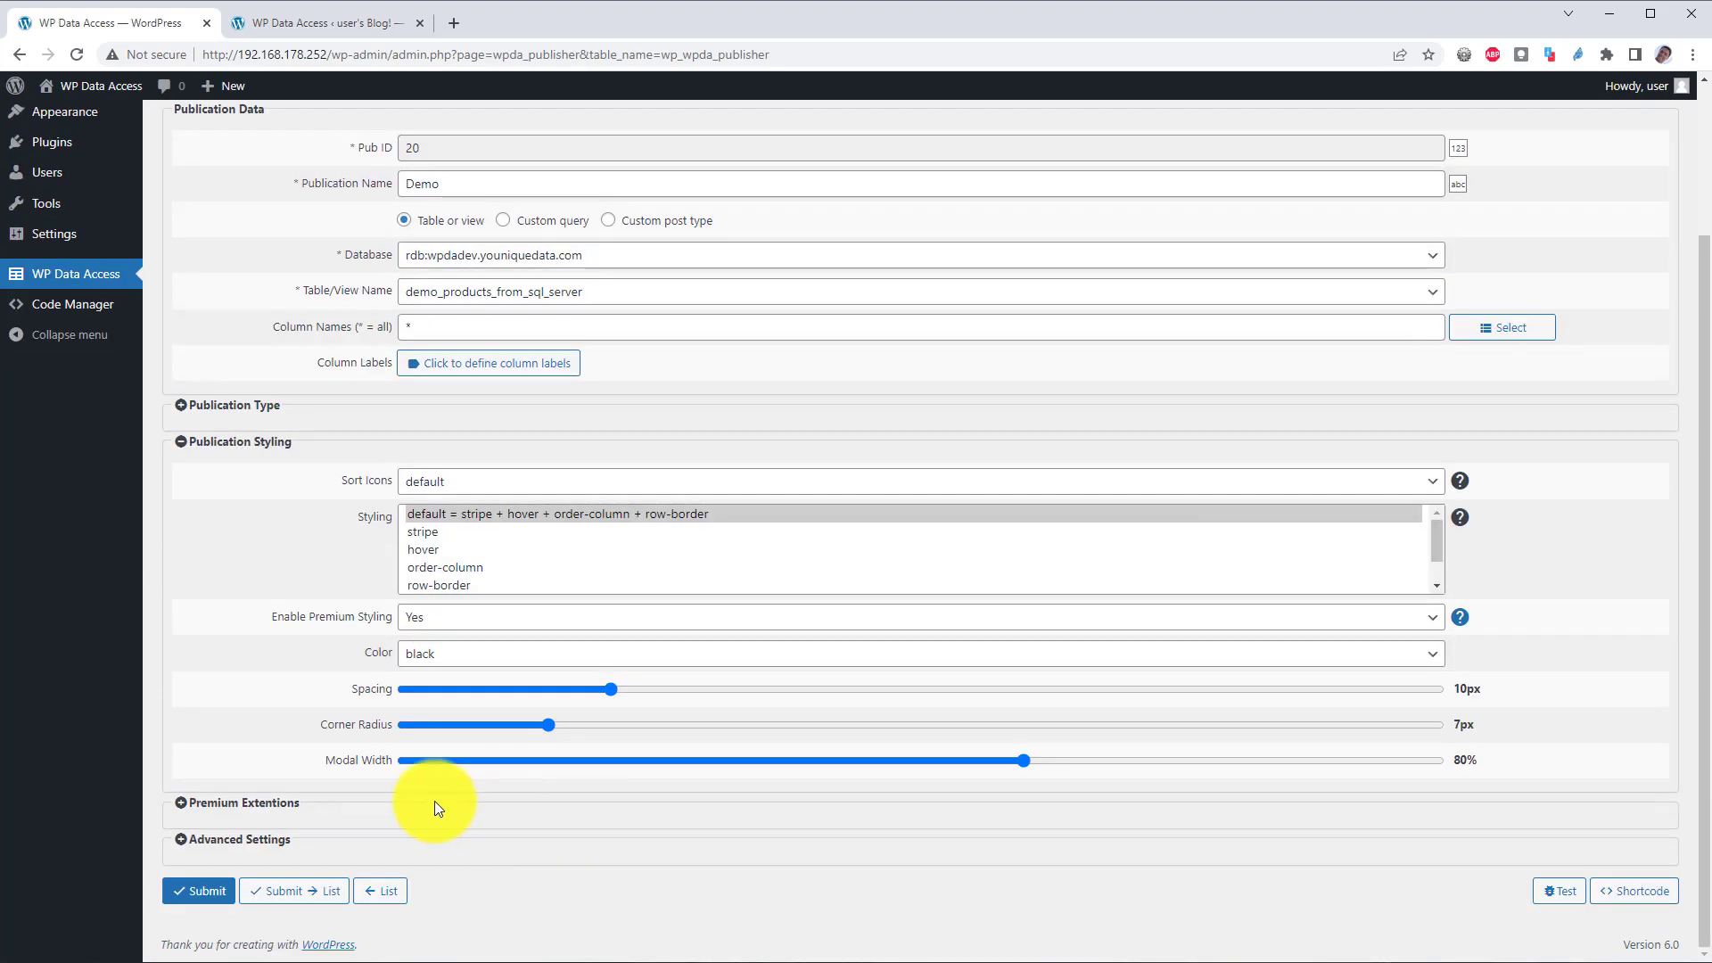
scroll(436, 801, "up", 2)
left_click(236, 628)
Step: Add a search builder and search panes, show icon-only export buttons in place of page length
left_click(244, 665)
left_click(404, 704)
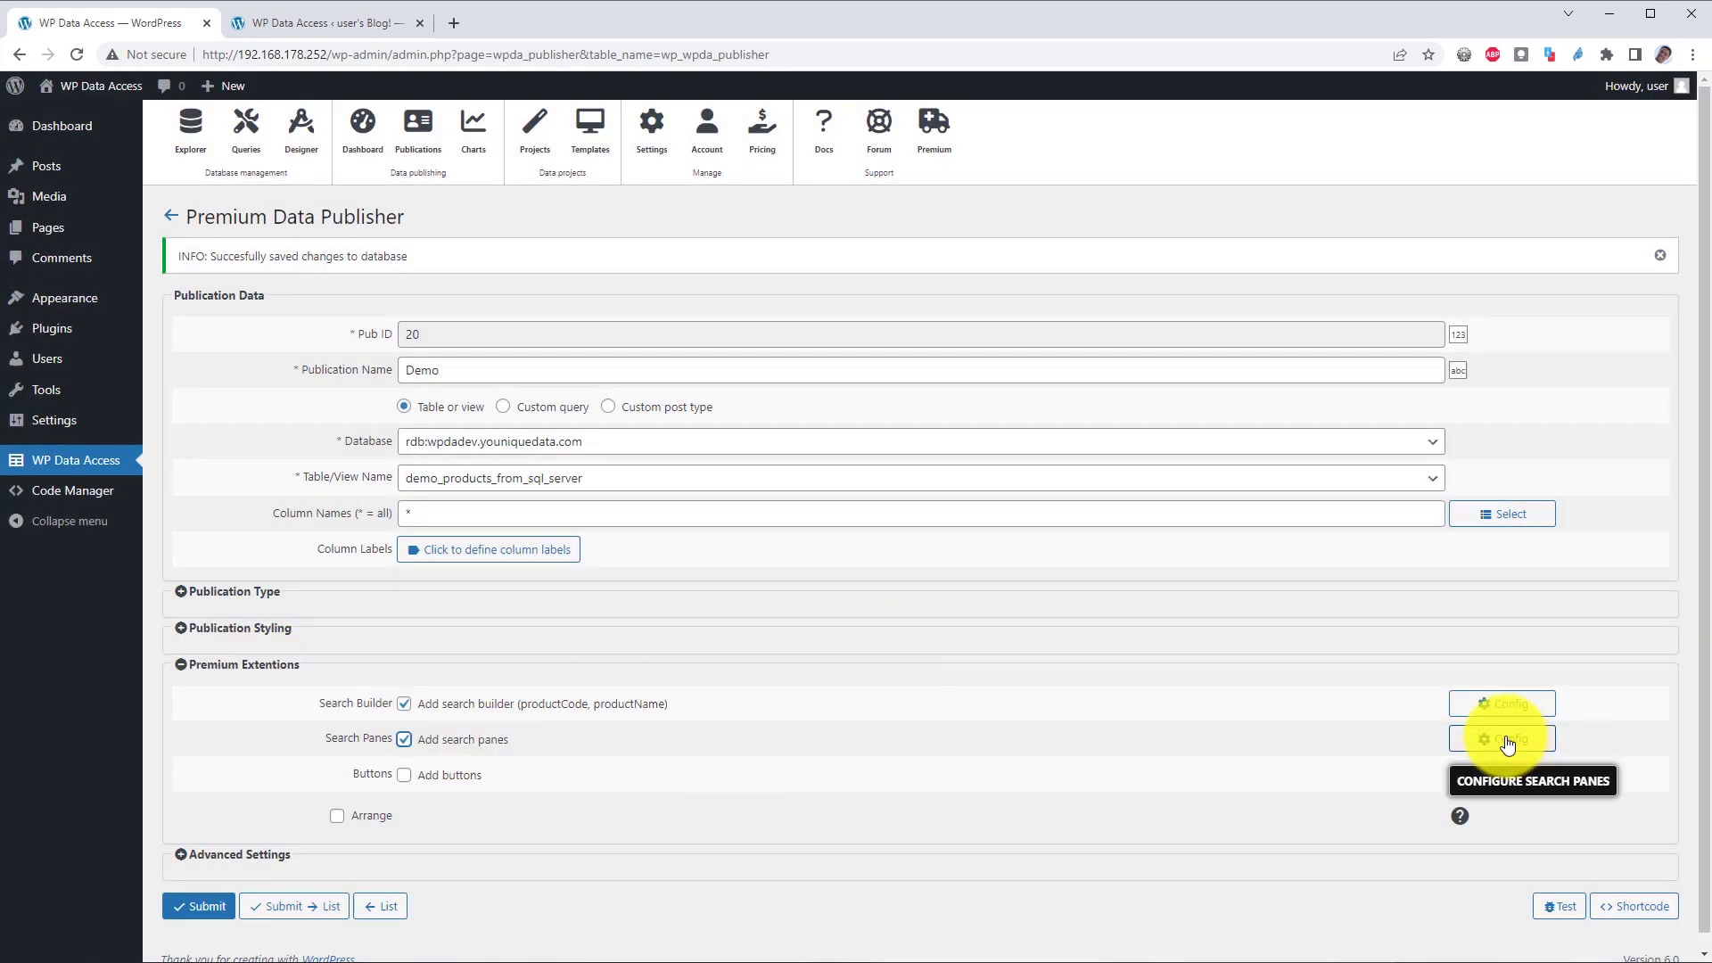
left_click(1505, 739)
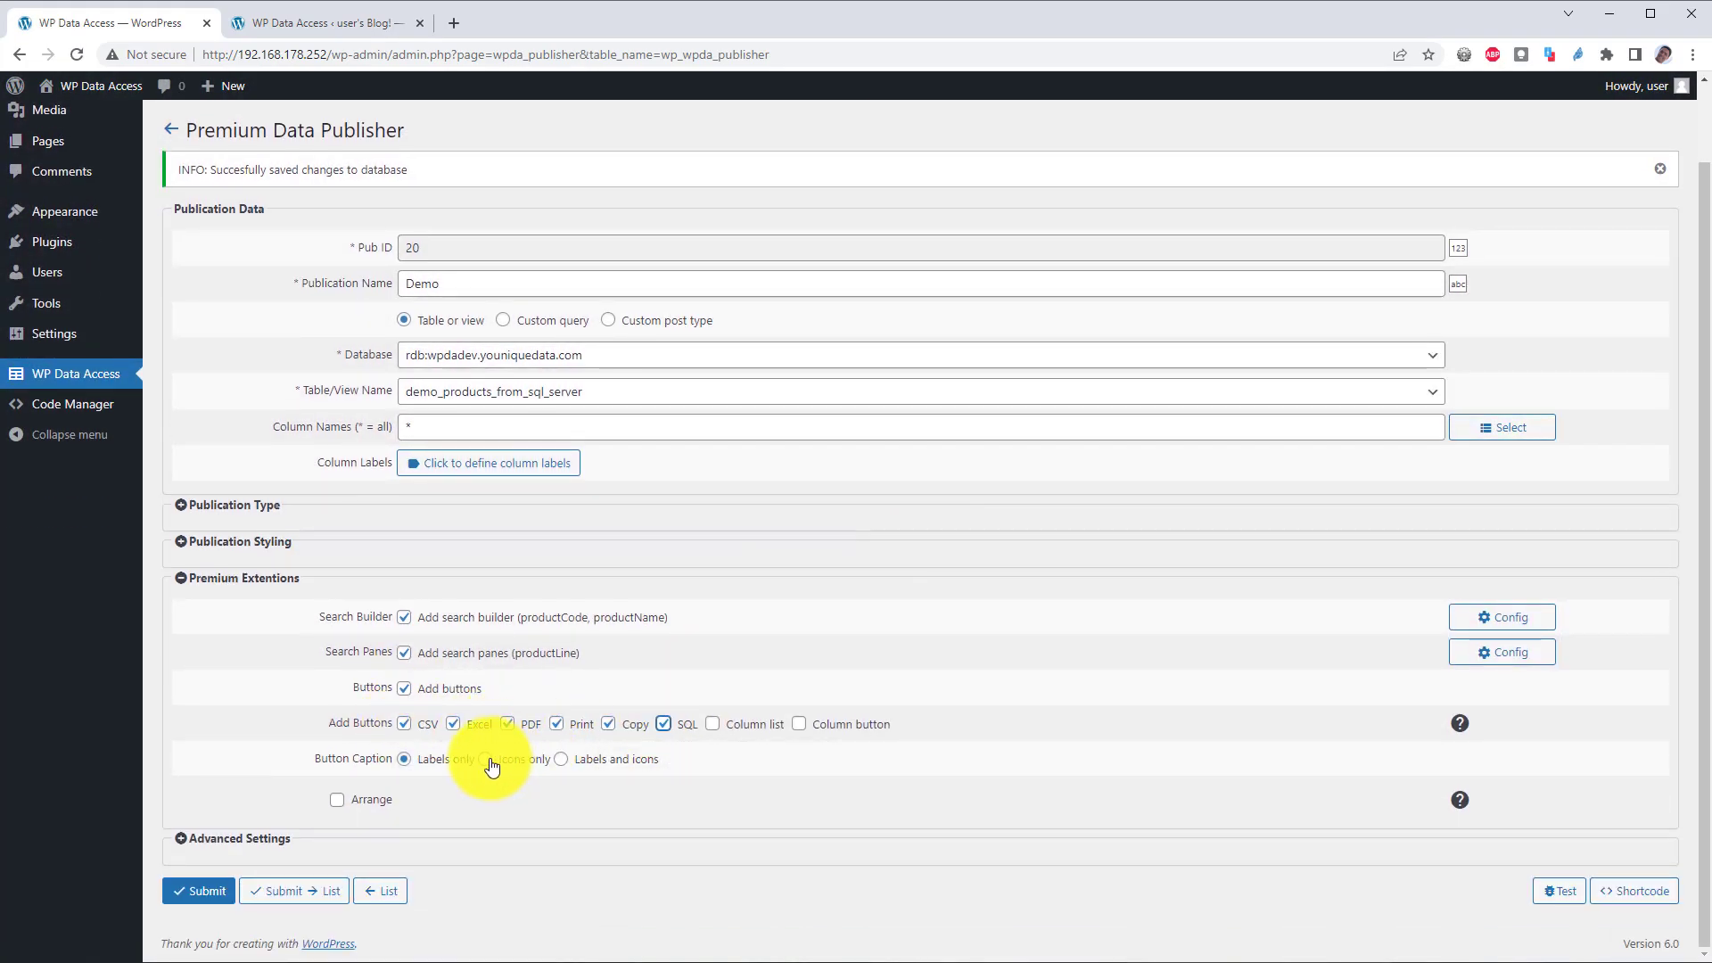
left_click(492, 759)
left_click(337, 800)
left_click_drag(971, 650, 921, 688)
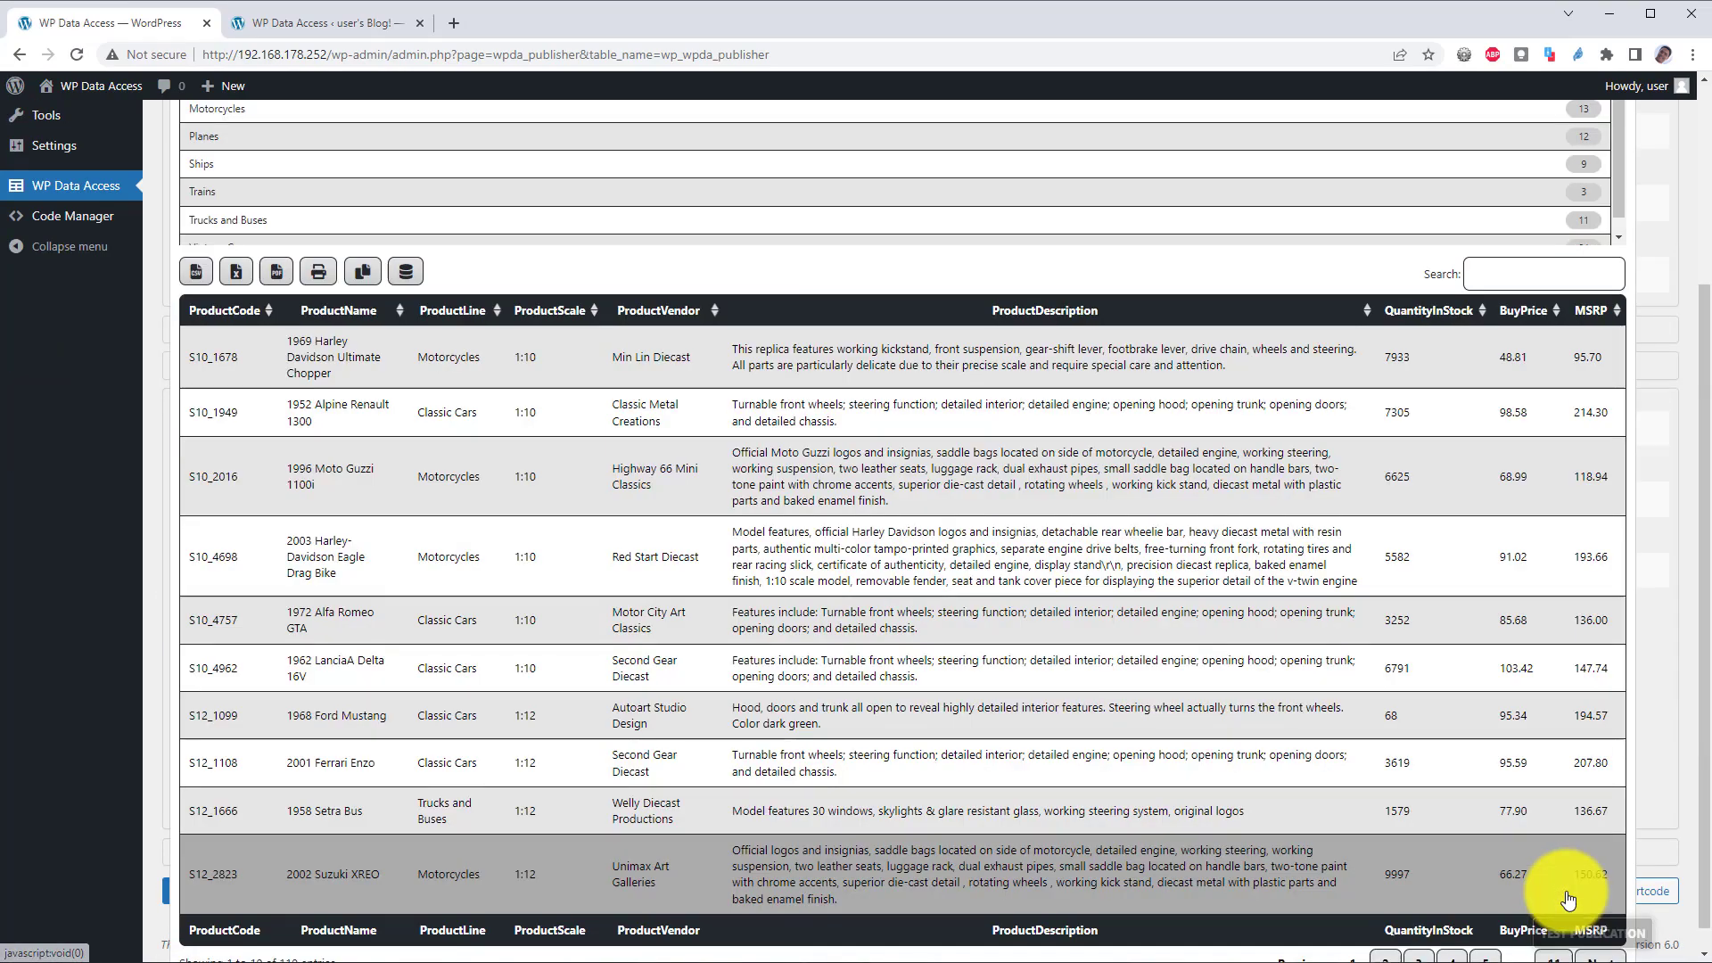
Step: Copy the Demo publication's shortcode to the clipboard
scroll(1070, 625, "up", 5)
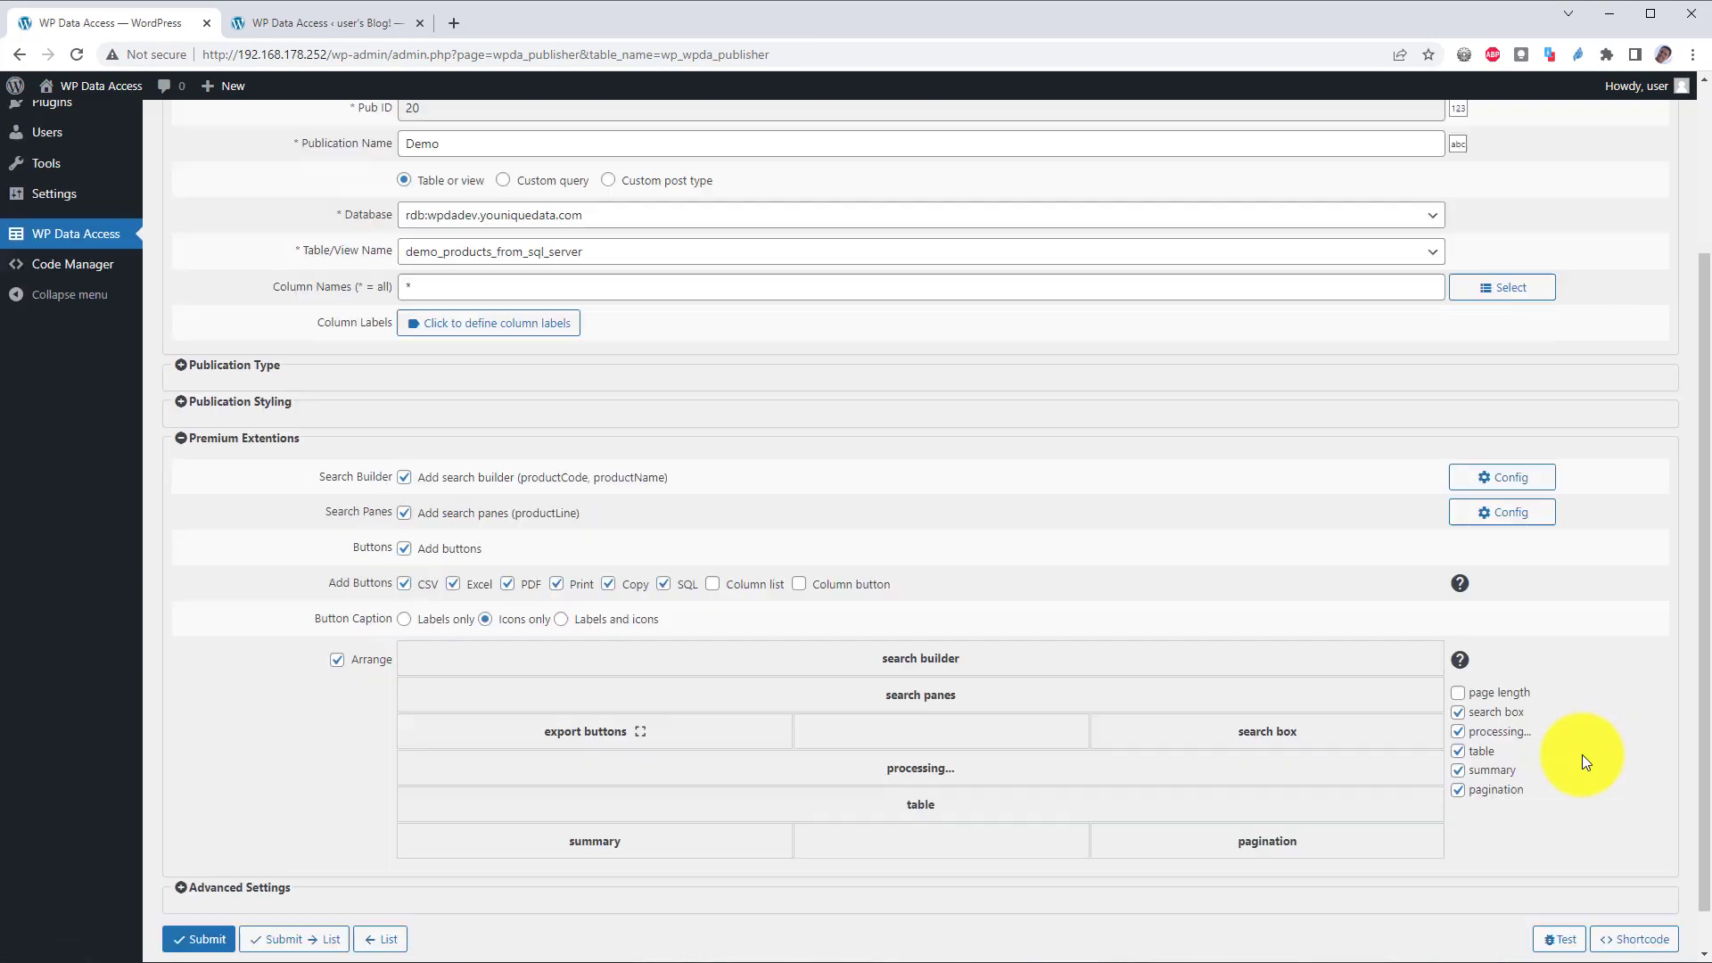
left_click(1634, 939)
left_click(830, 718)
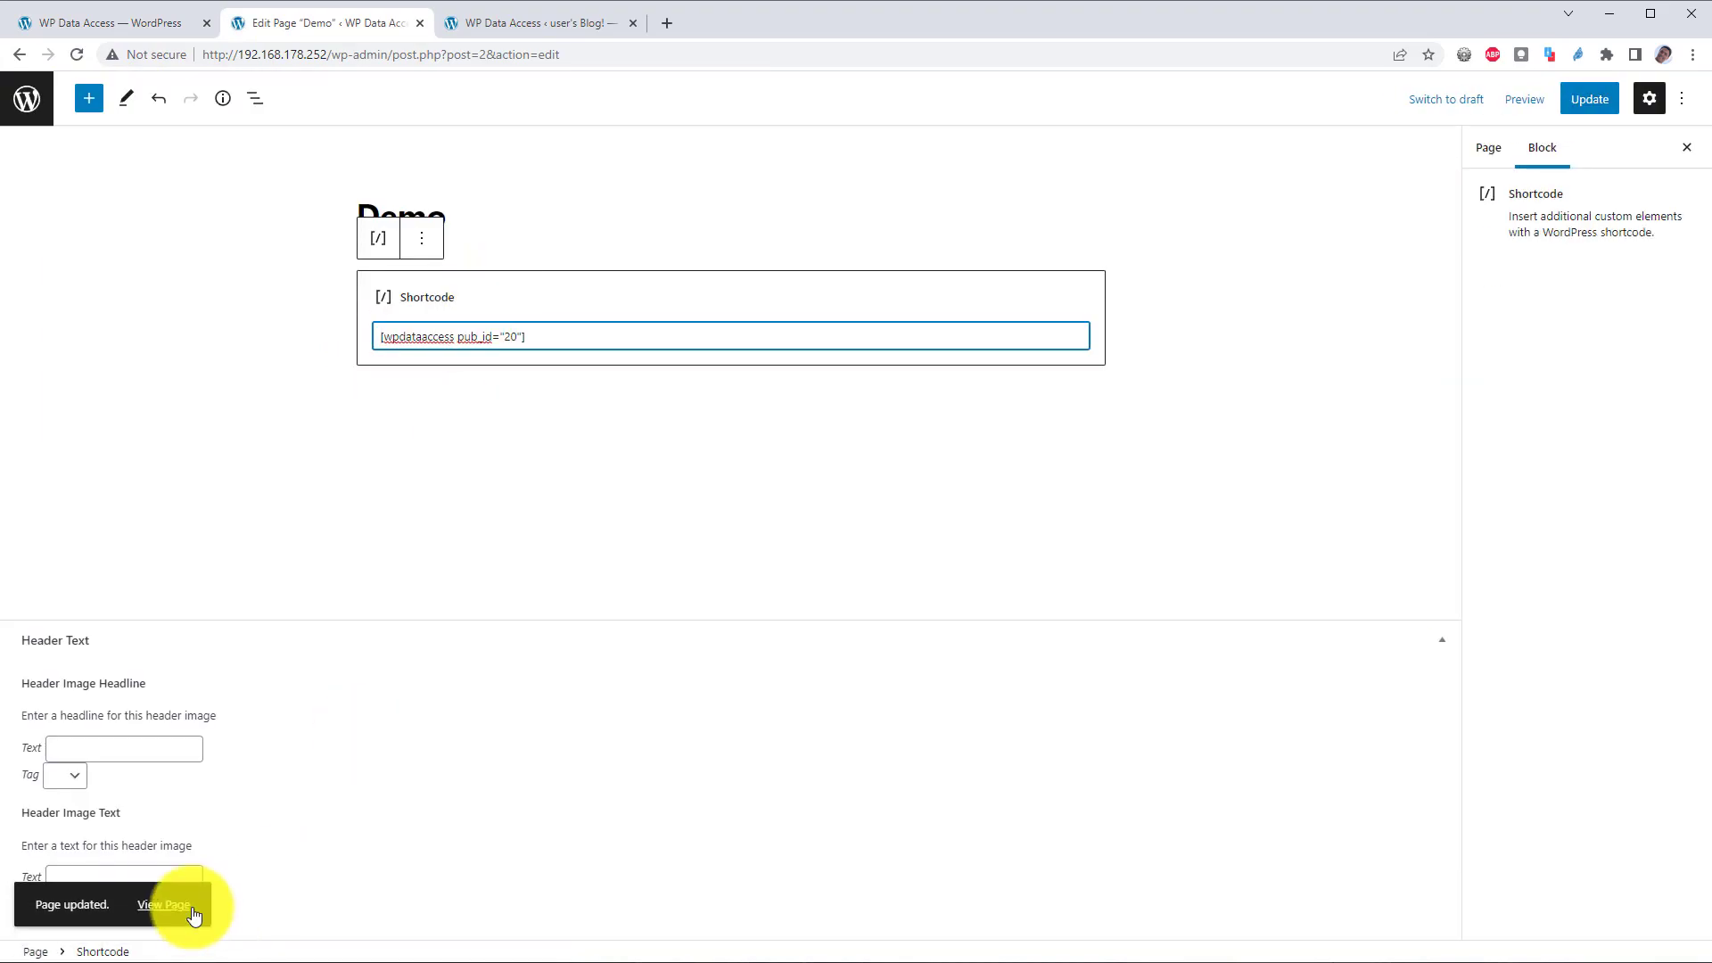
Step: Filter the Demo page's products table by ProductLine Ships, then Trains
left_click(166, 907)
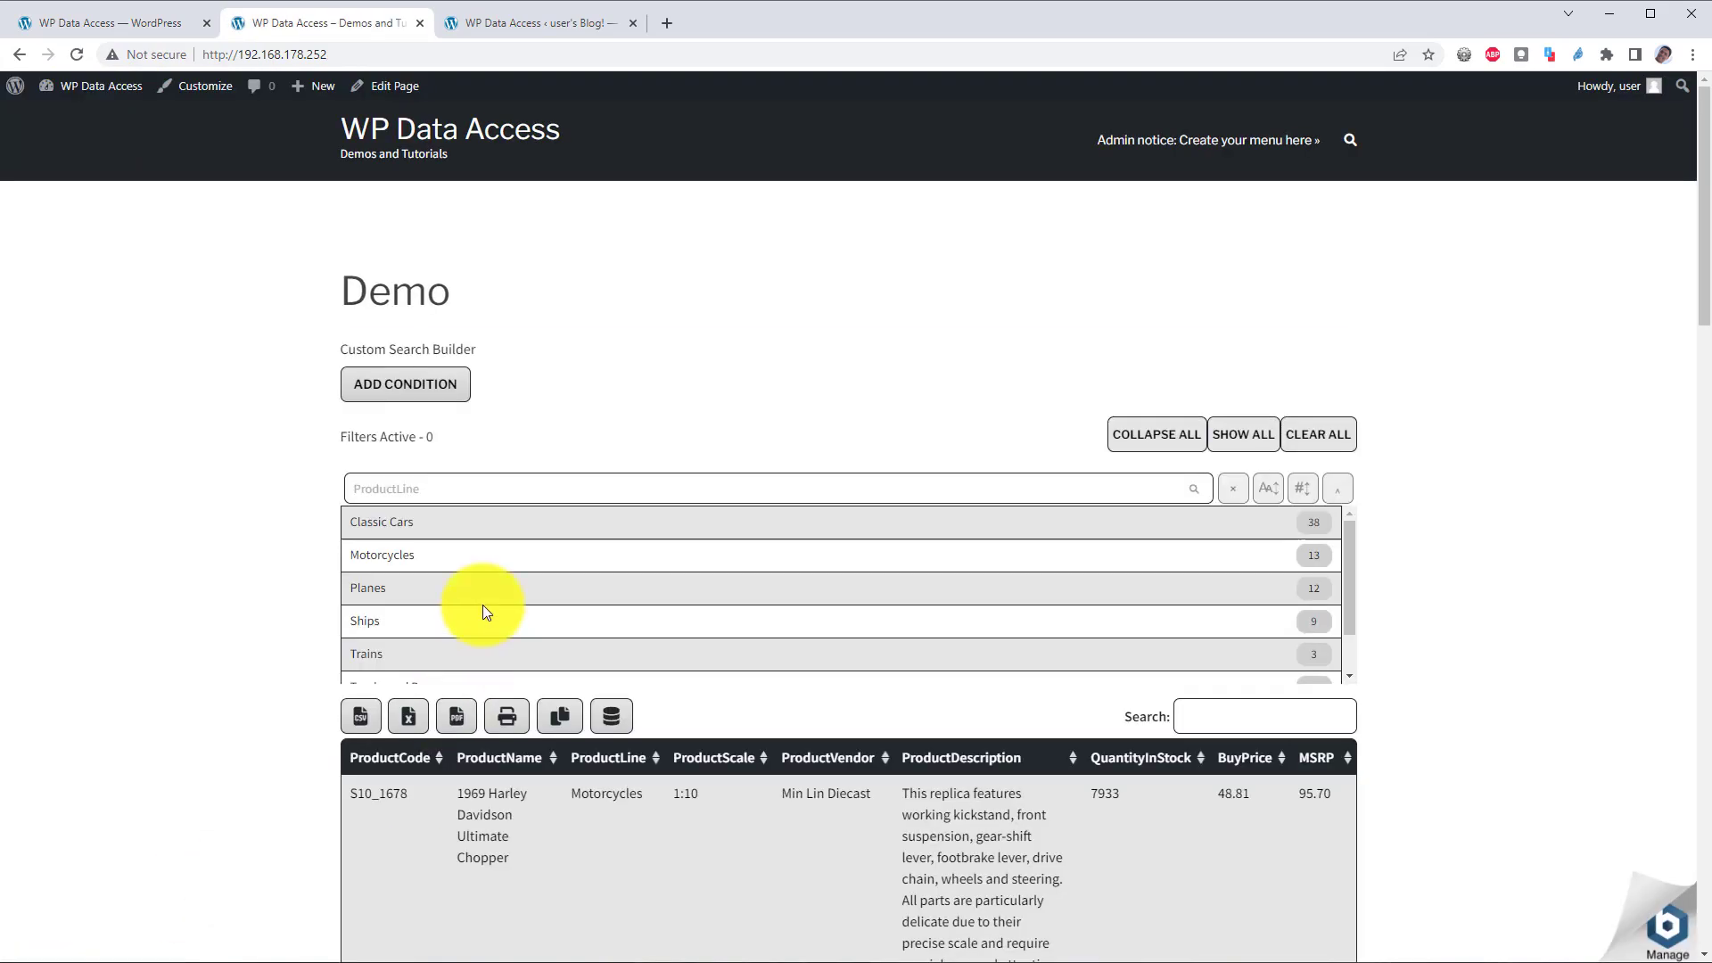
left_click(510, 617)
left_click(820, 654)
scroll(953, 662, "down", 2)
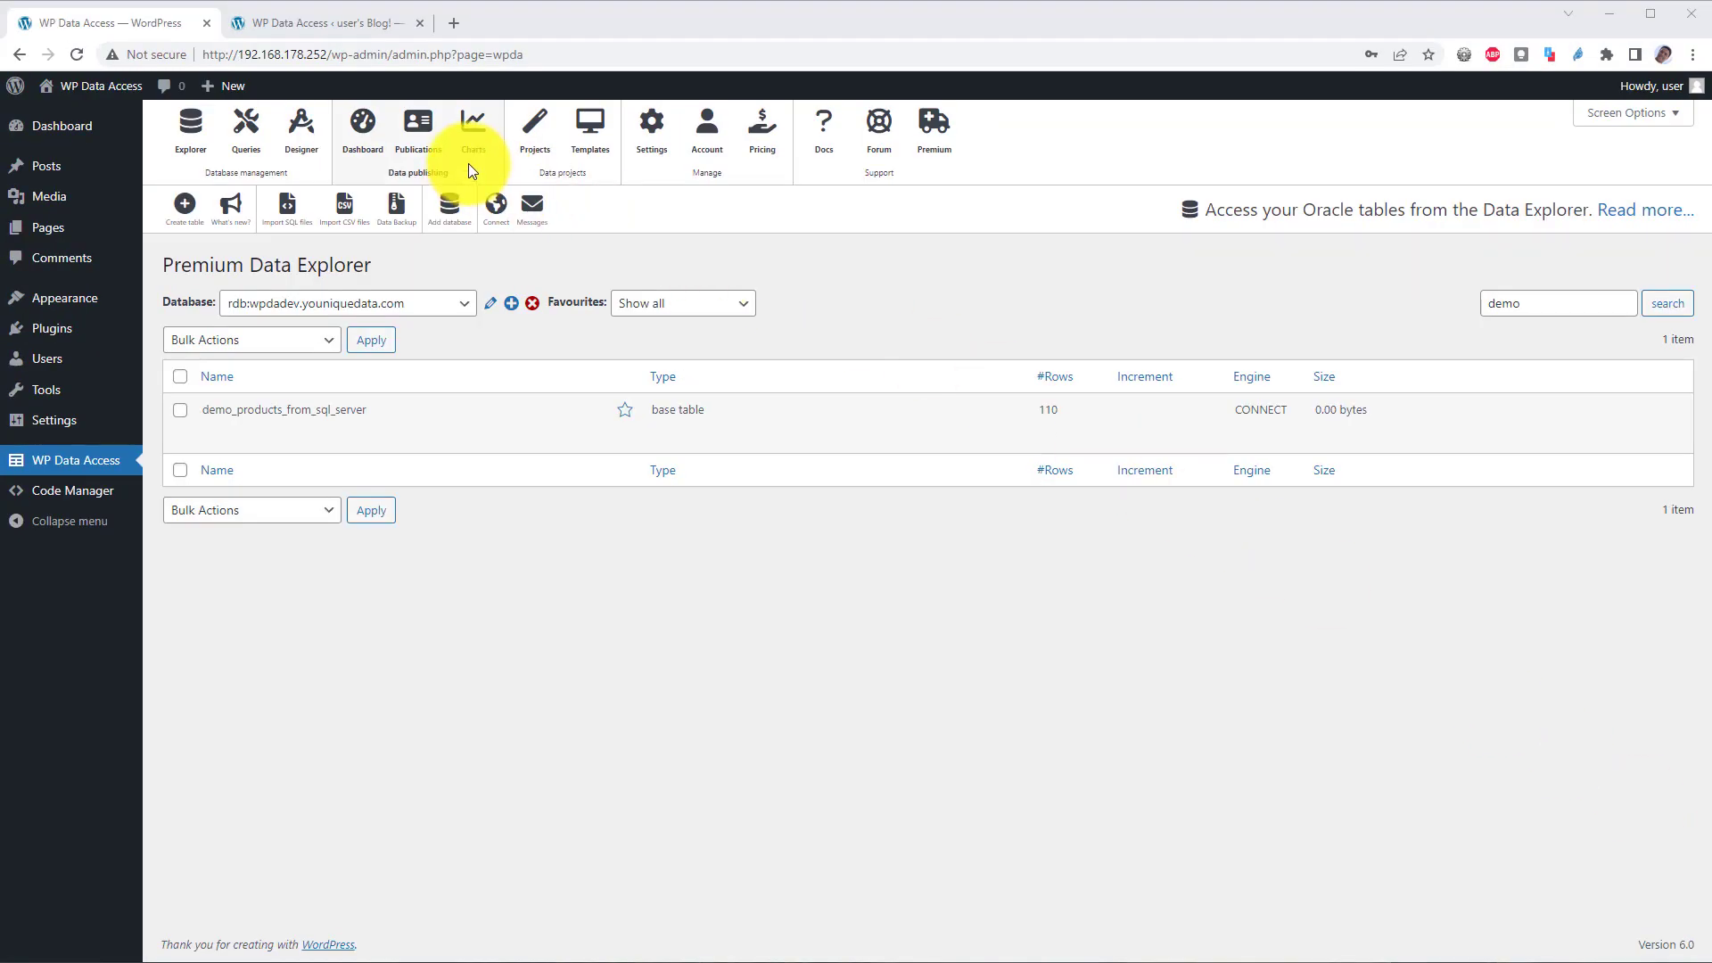
Step: Run 'alter table demo_products_from_sql_server add primary key (productCode)' against rdb:wpdadev.youniquedata.com
right_click(243, 124)
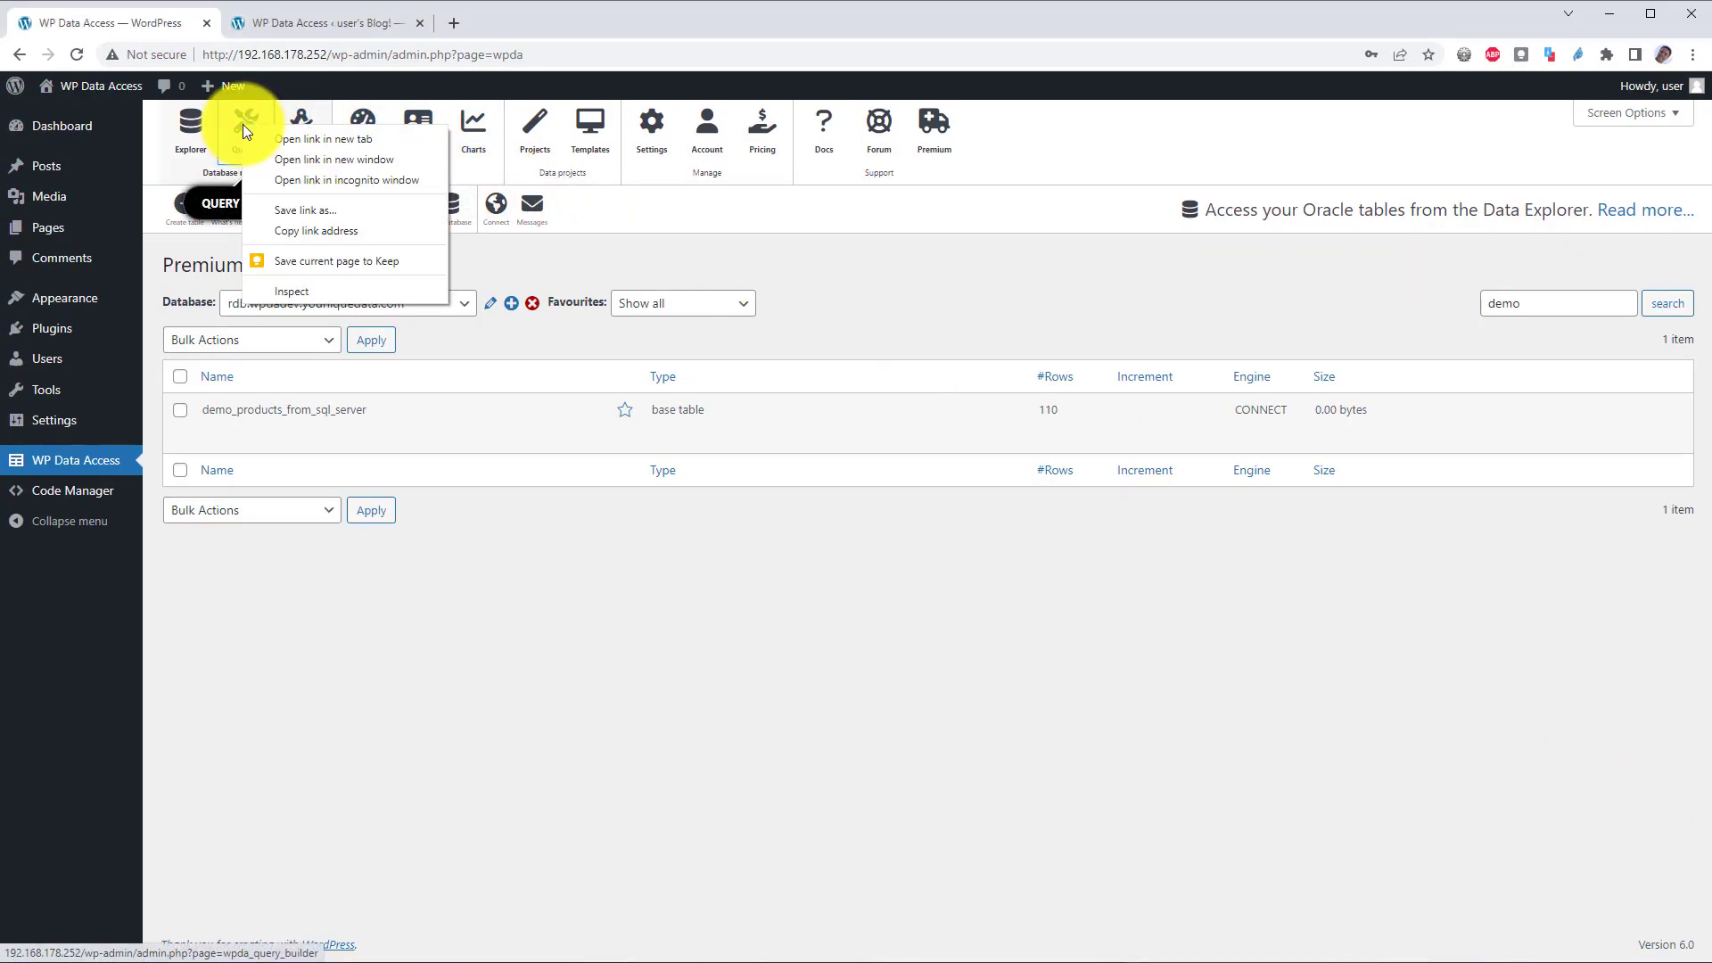
left_click(316, 146)
left_click(328, 23)
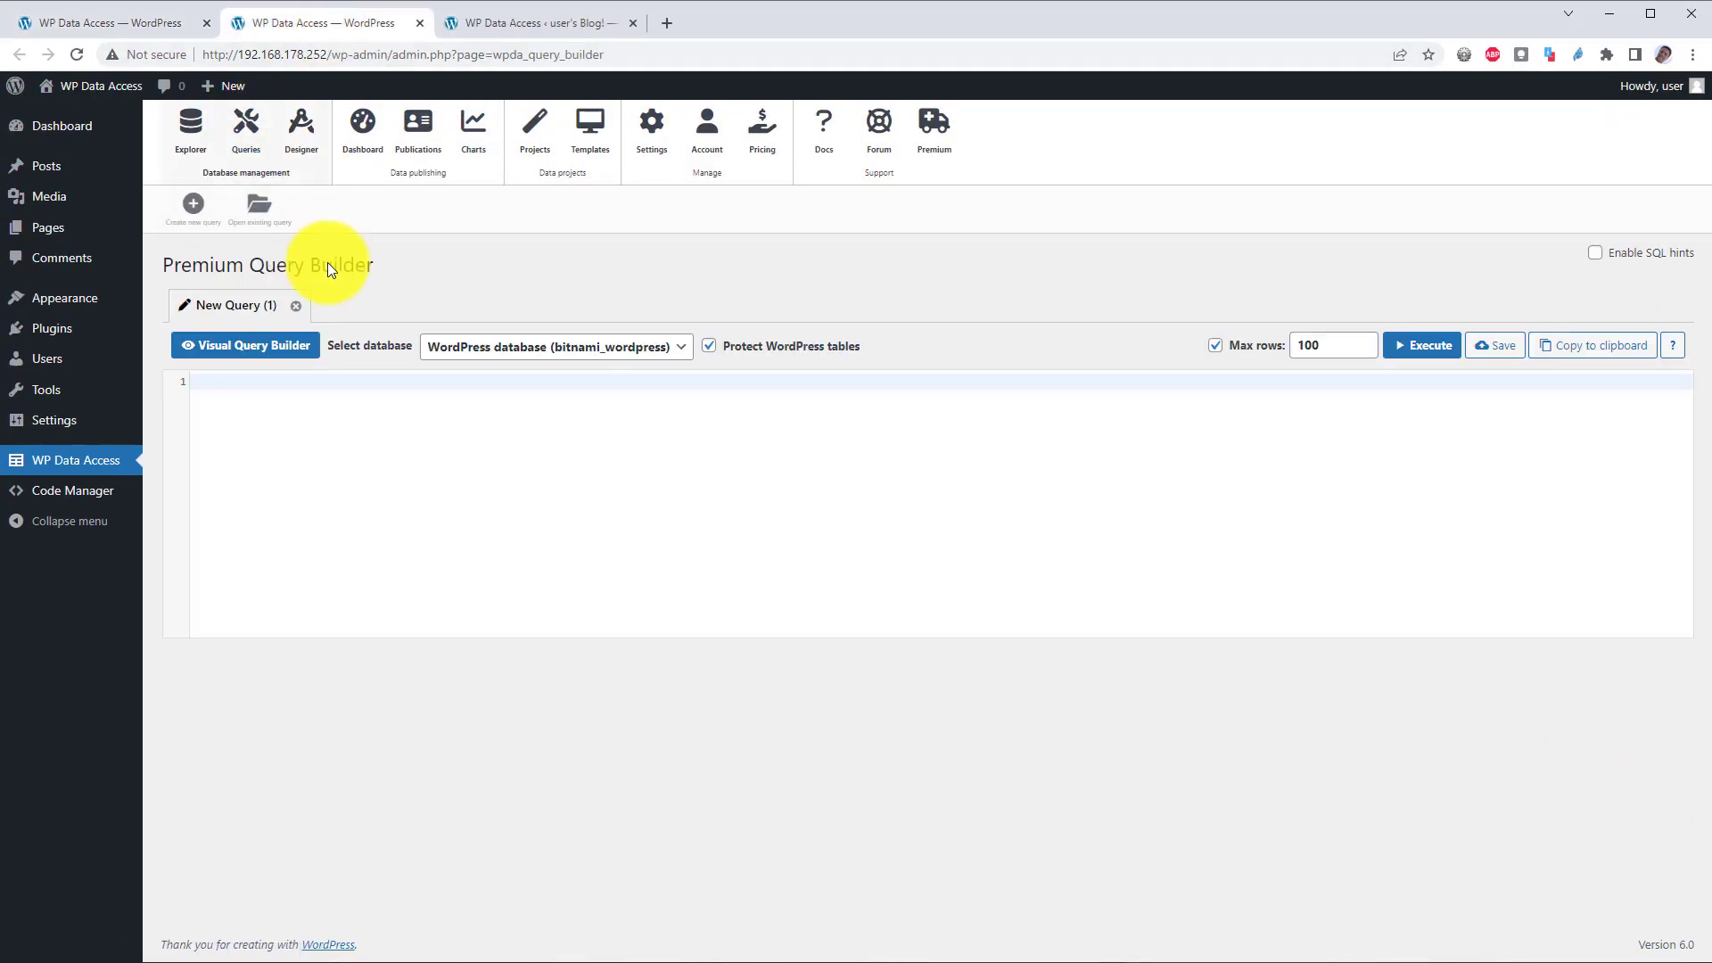
left_click(342, 389)
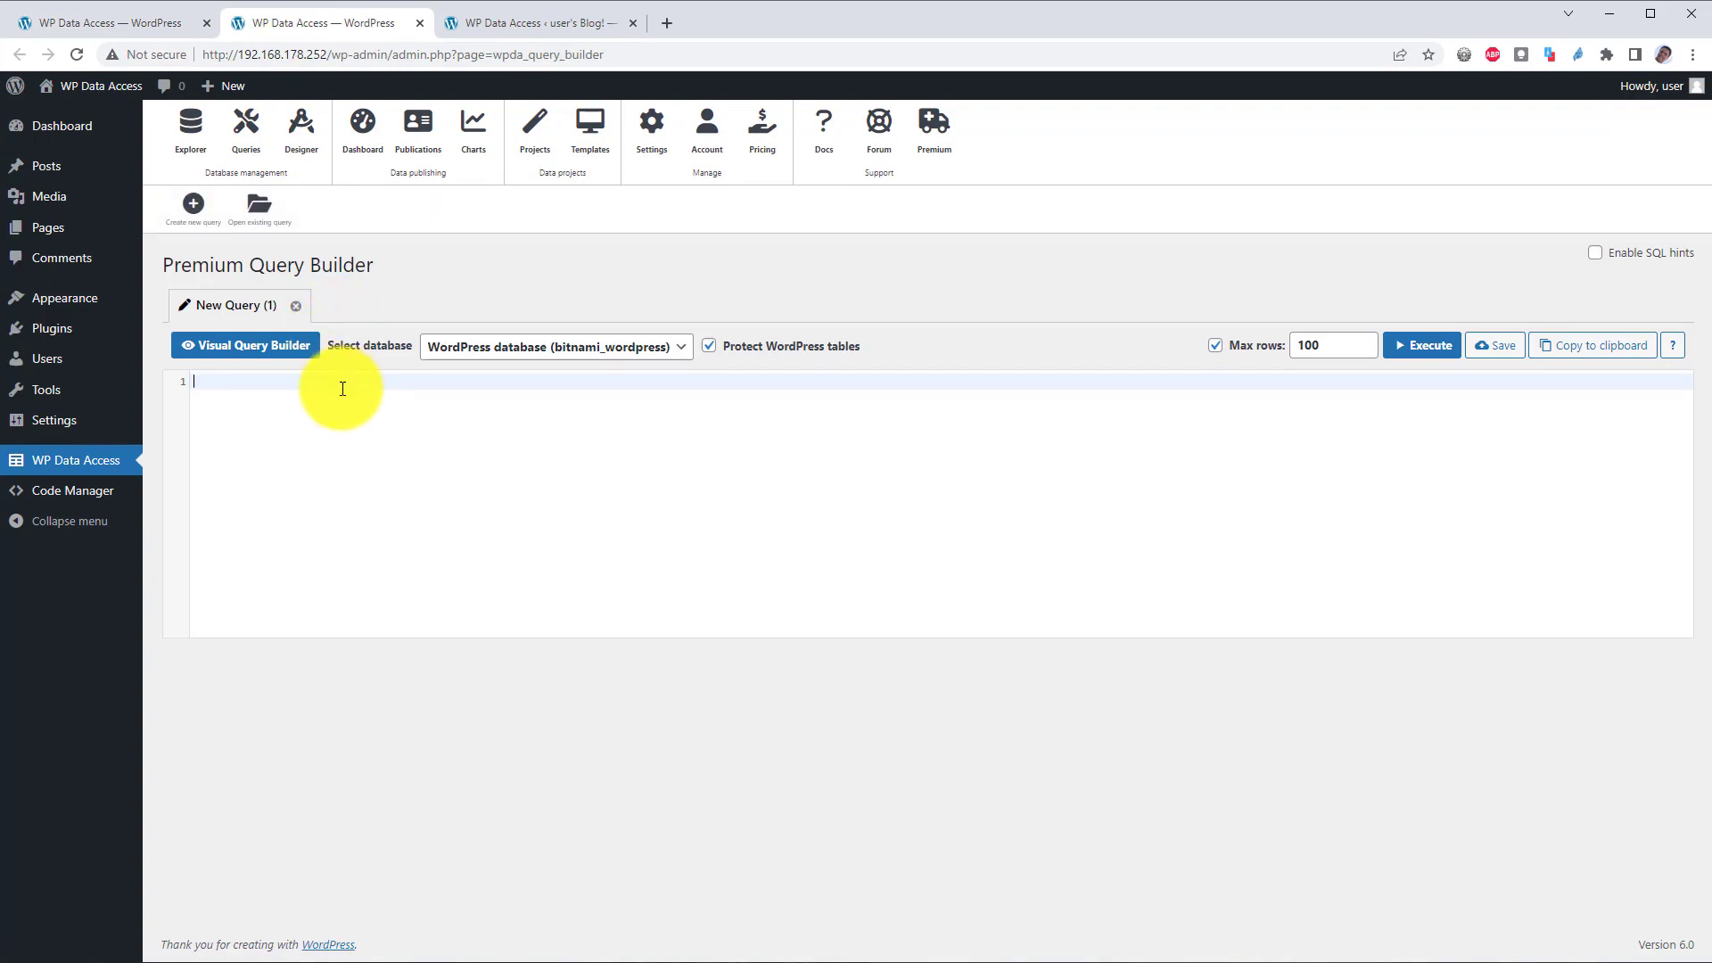
type("alter table demo_products_from_sql_server add primary key (productCode)")
left_click(1432, 348)
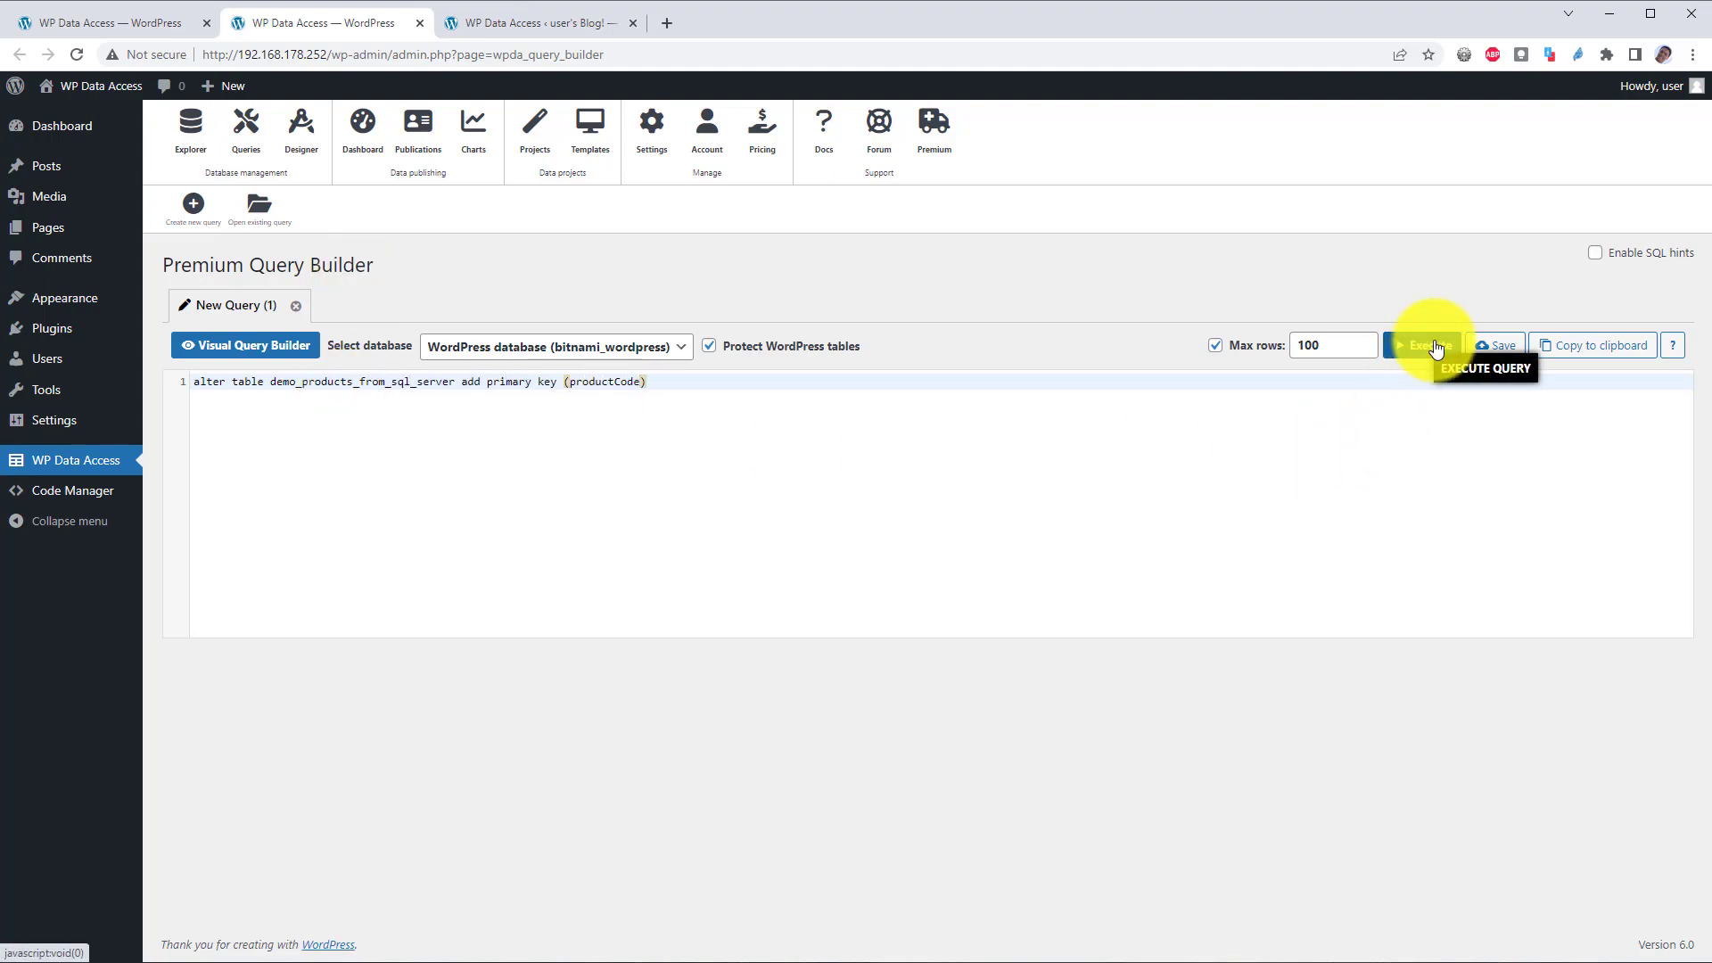
left_click(637, 348)
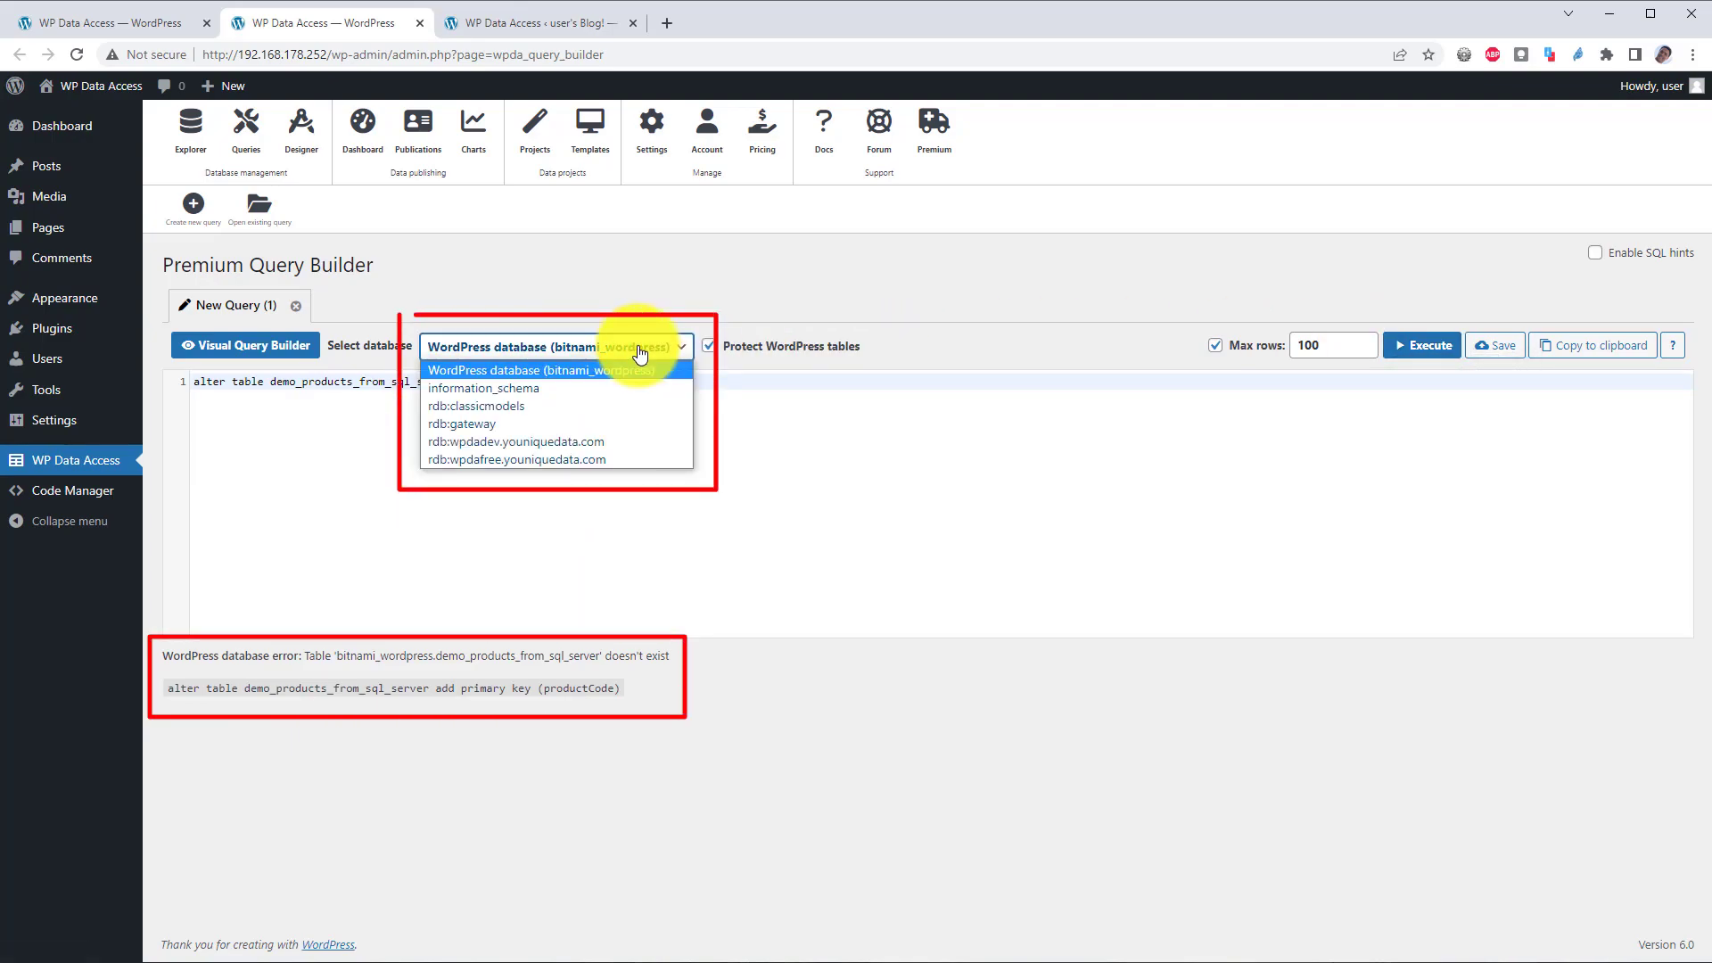
left_click(623, 441)
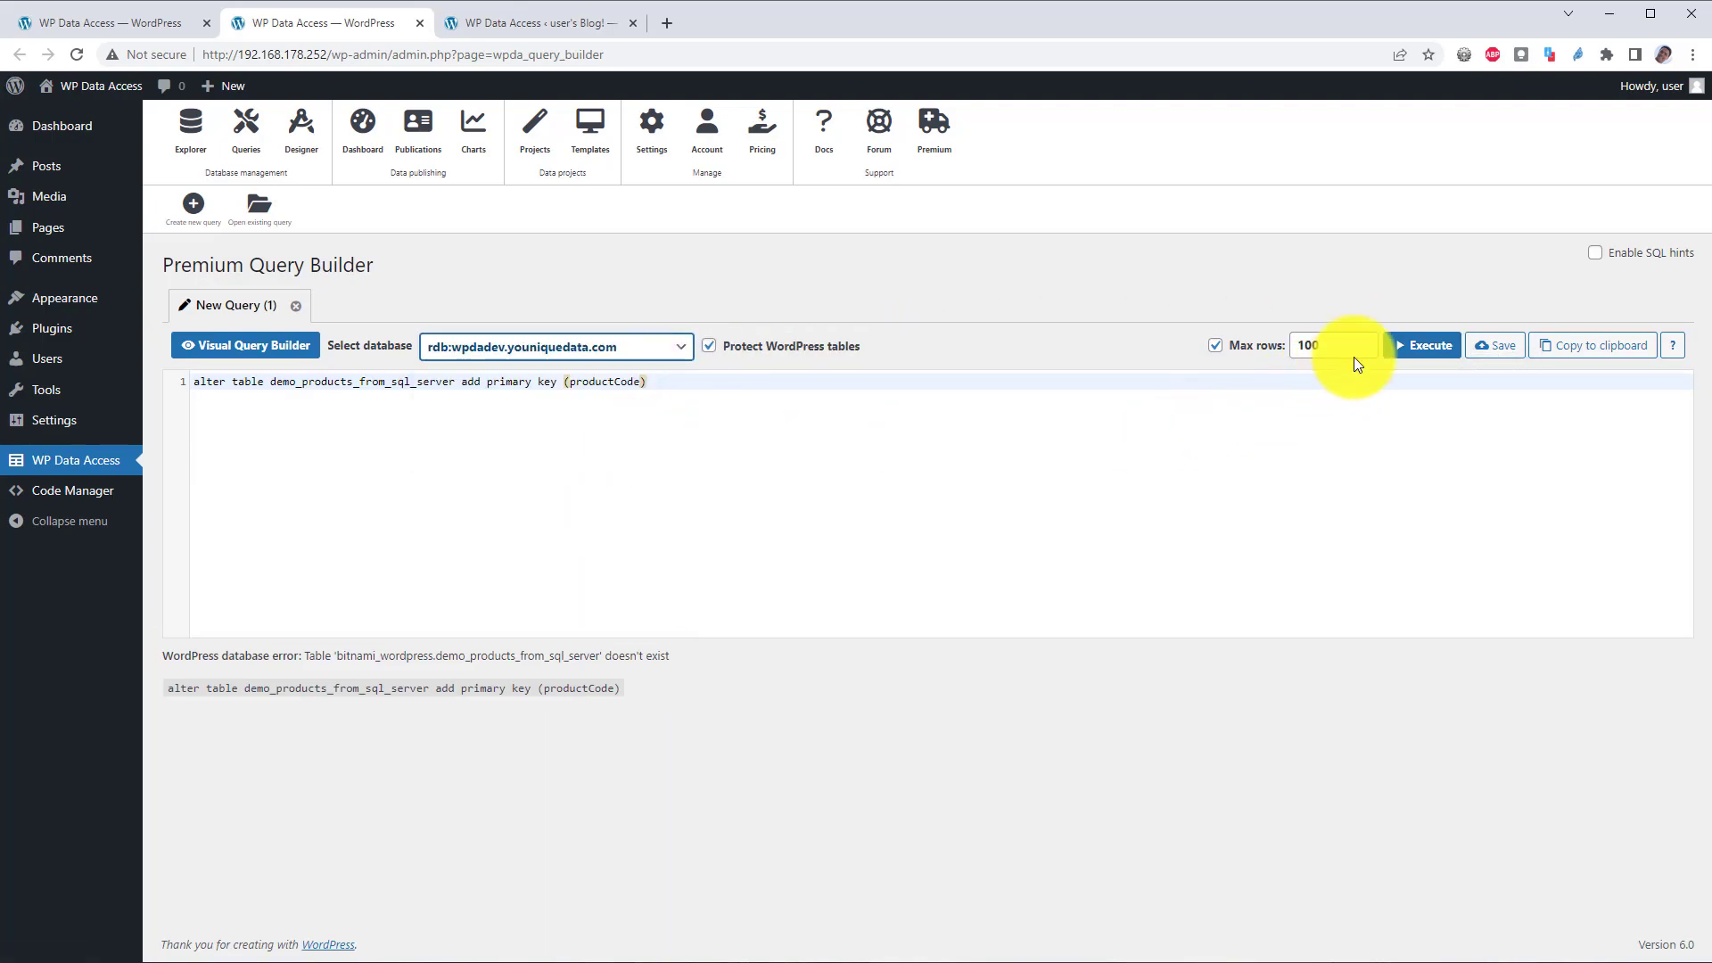
left_click(1431, 352)
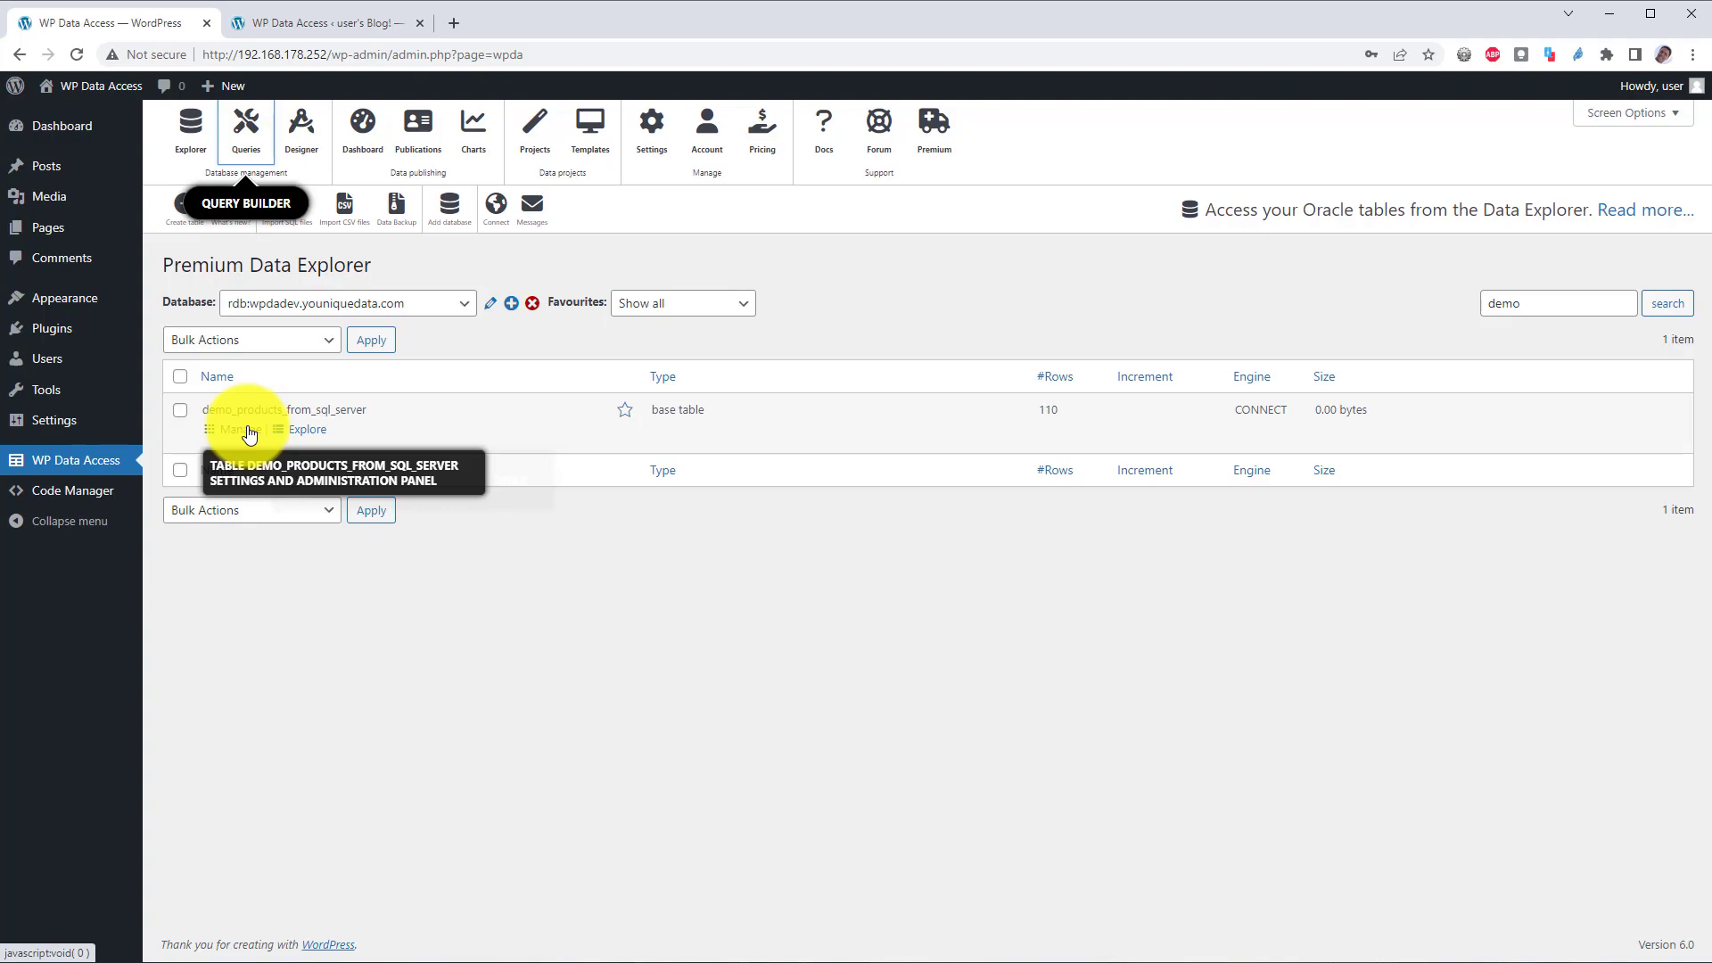
Step: Set productCode as key in the Data Designer, save the design, and ALTER the table
left_click(250, 433)
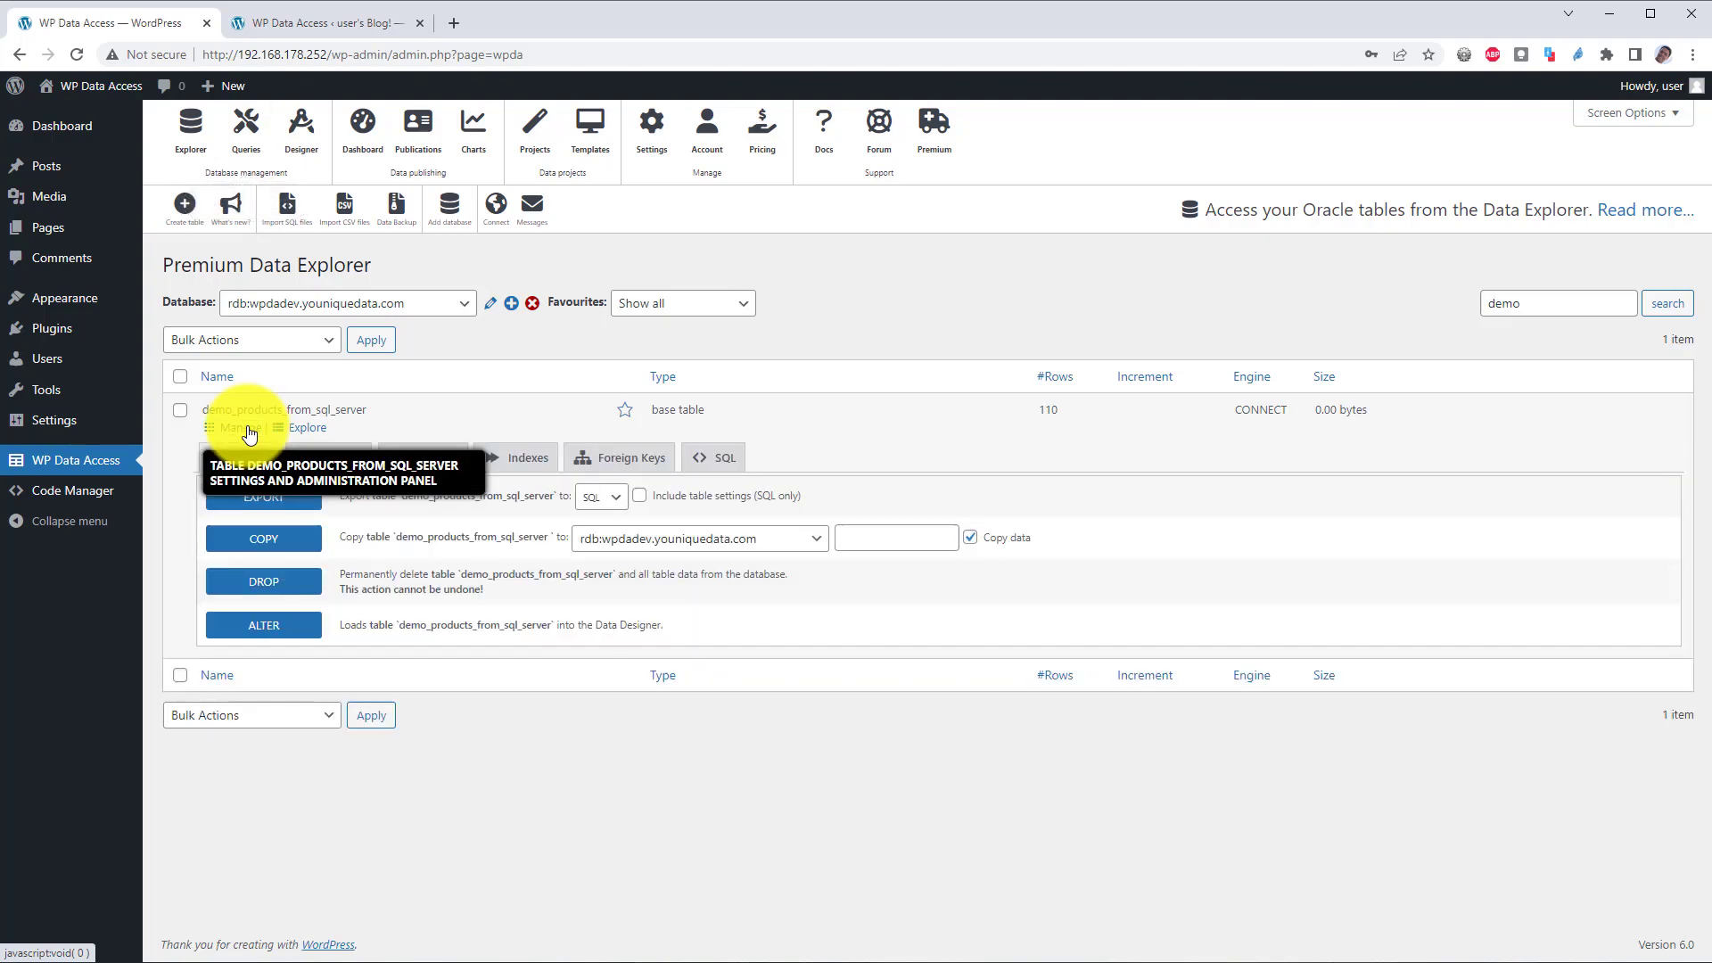
left_click(298, 629)
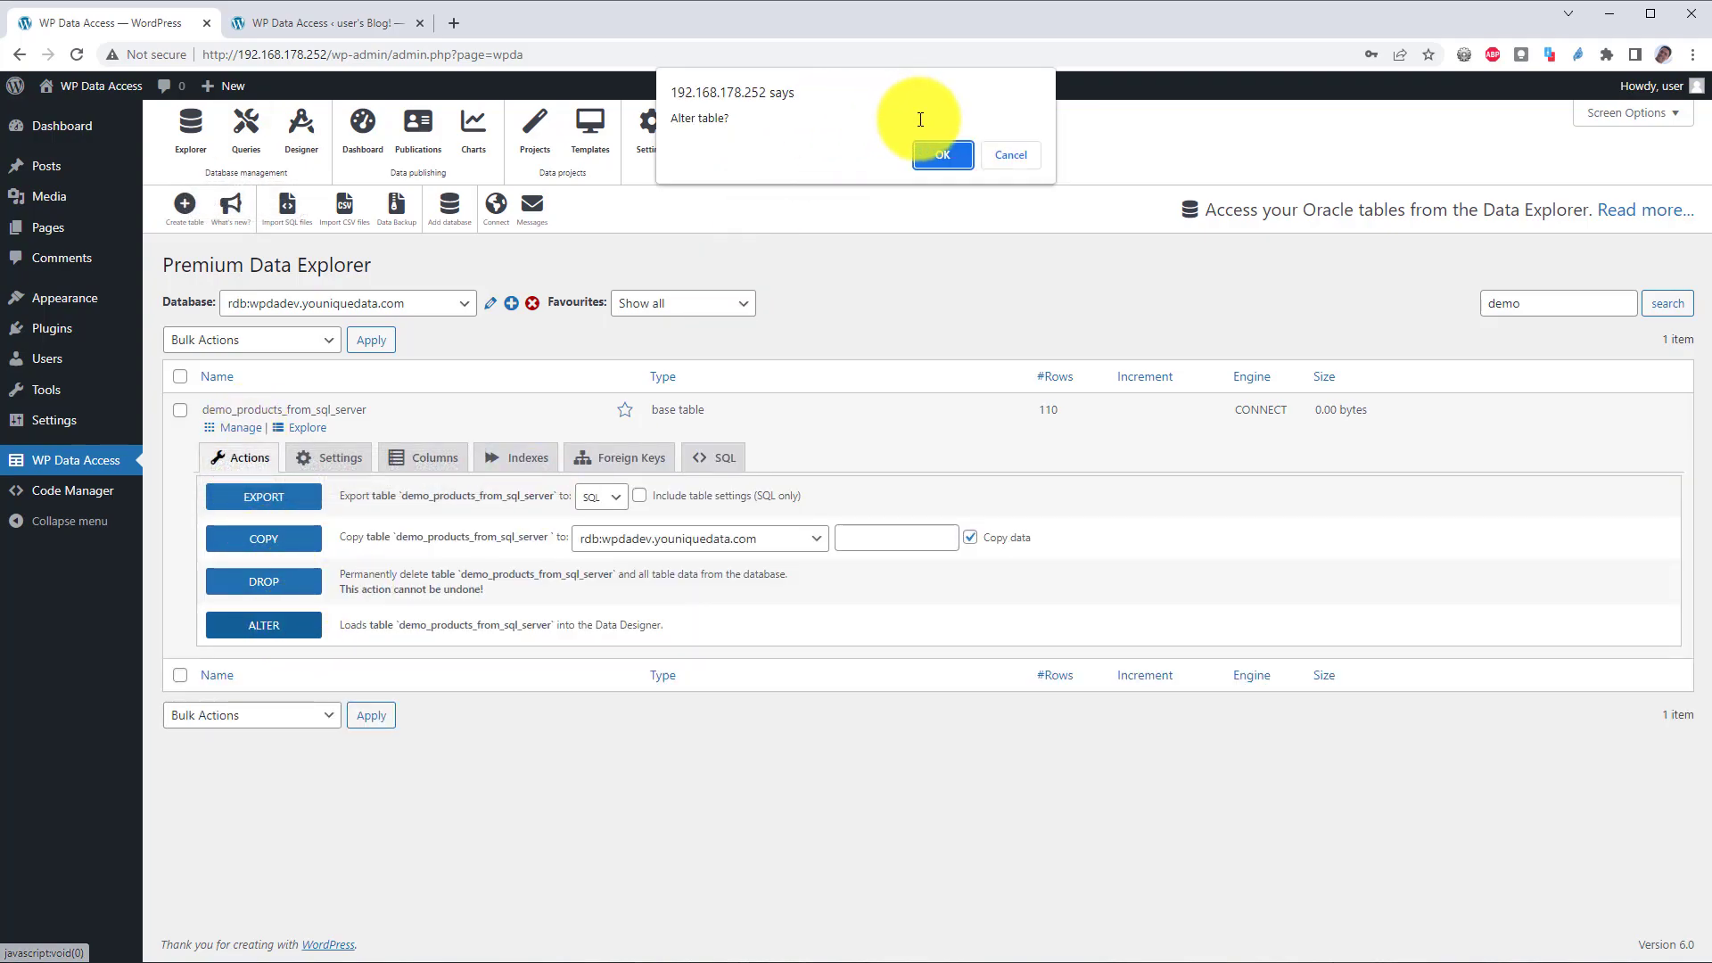
left_click(943, 155)
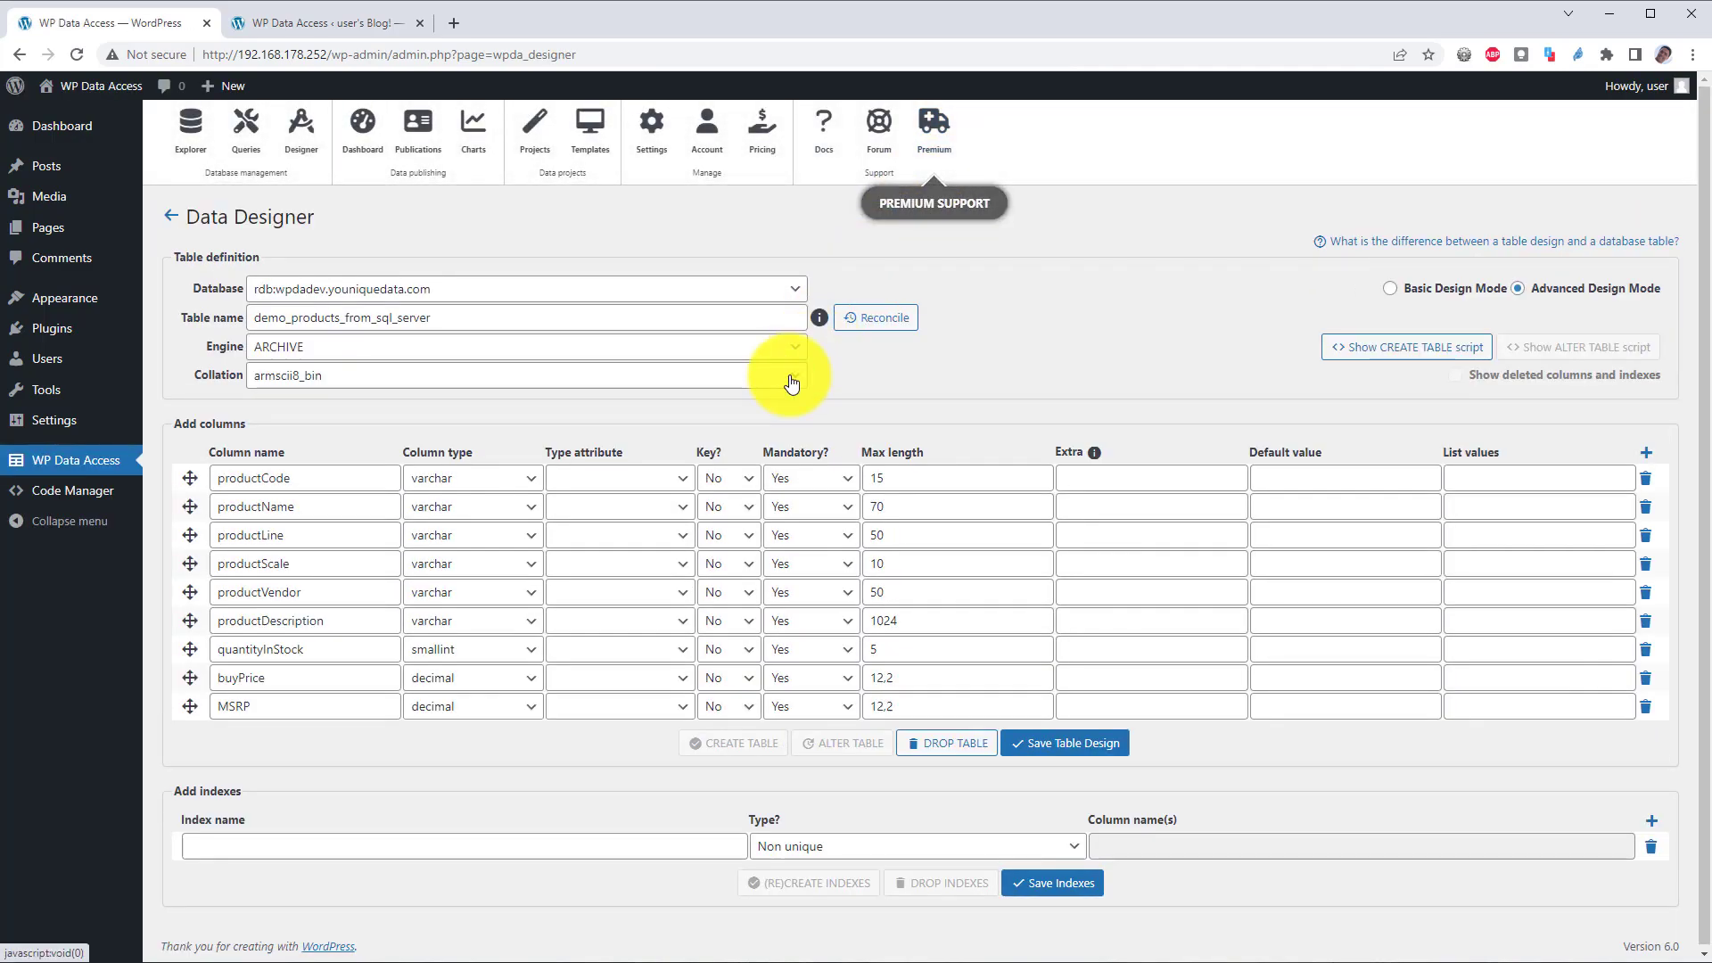
left_click(726, 478)
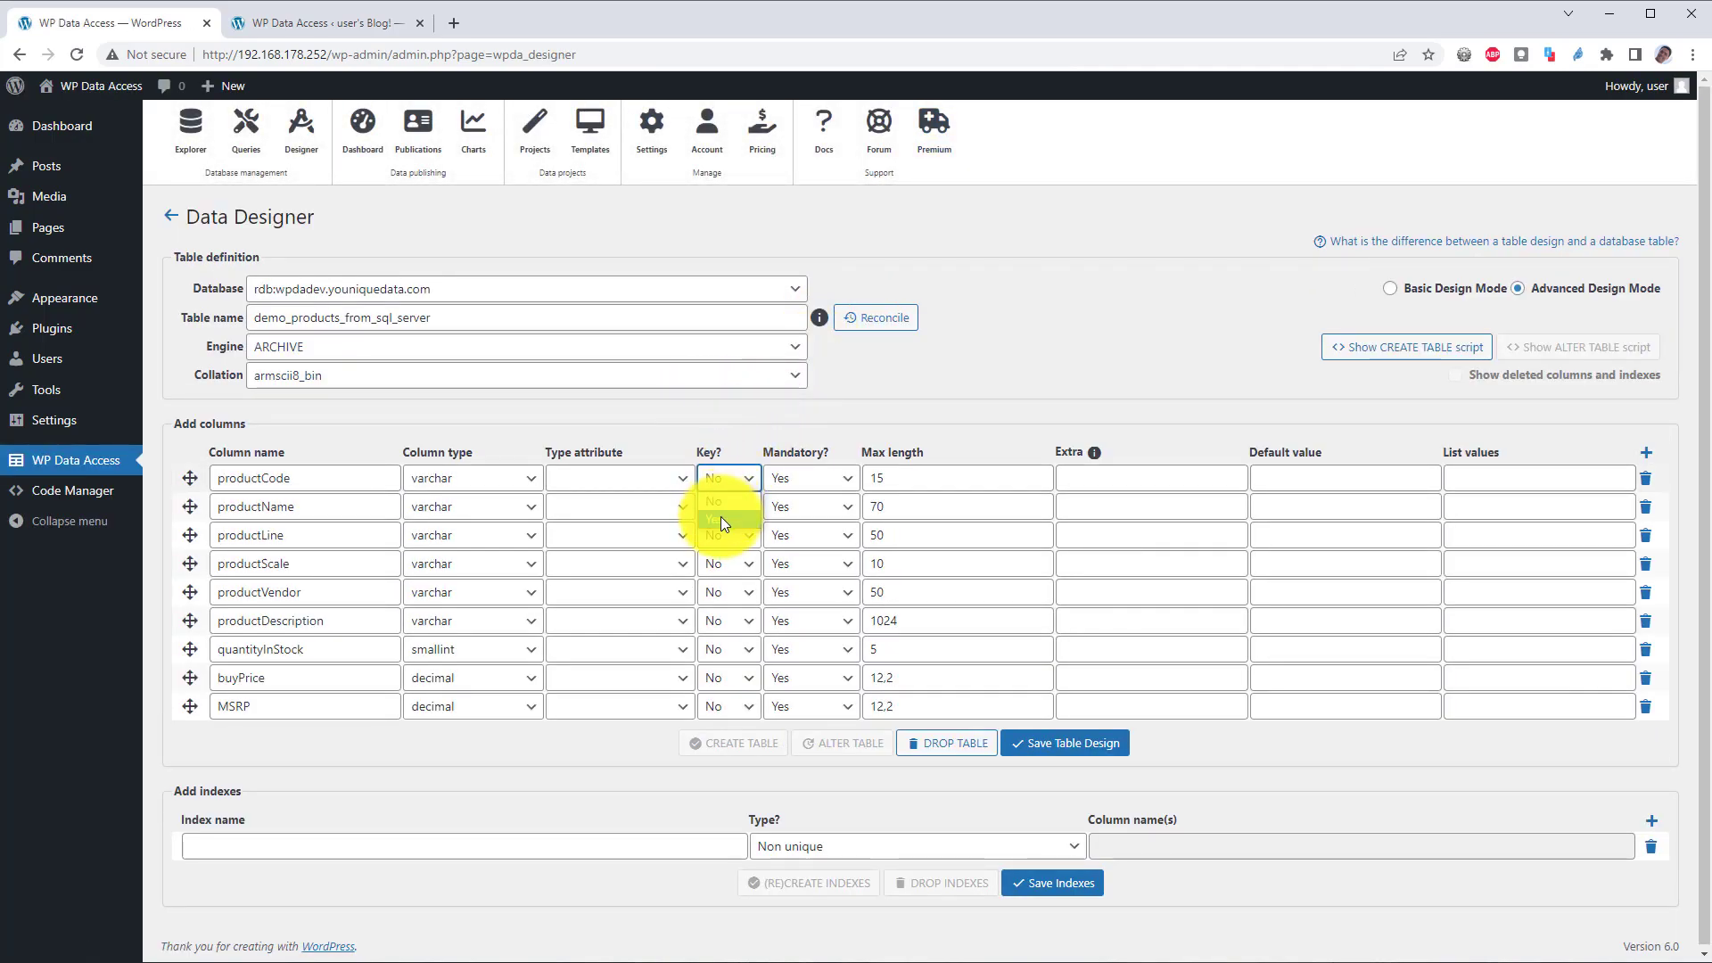
left_click(720, 517)
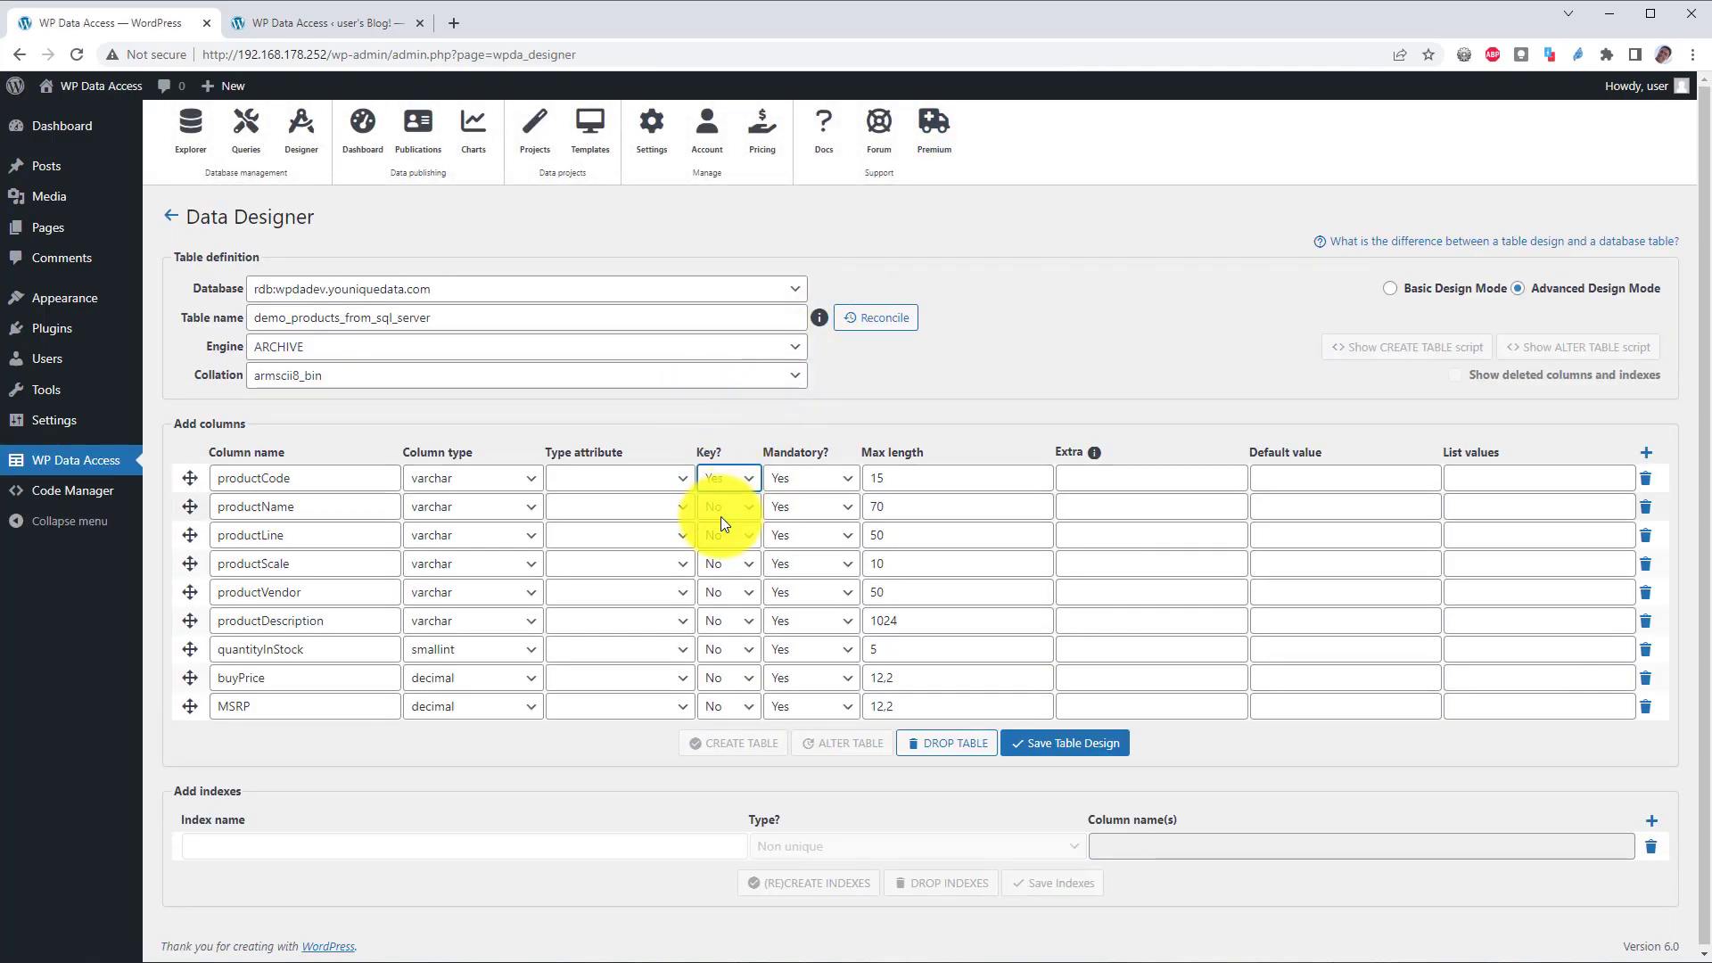
left_click(1076, 747)
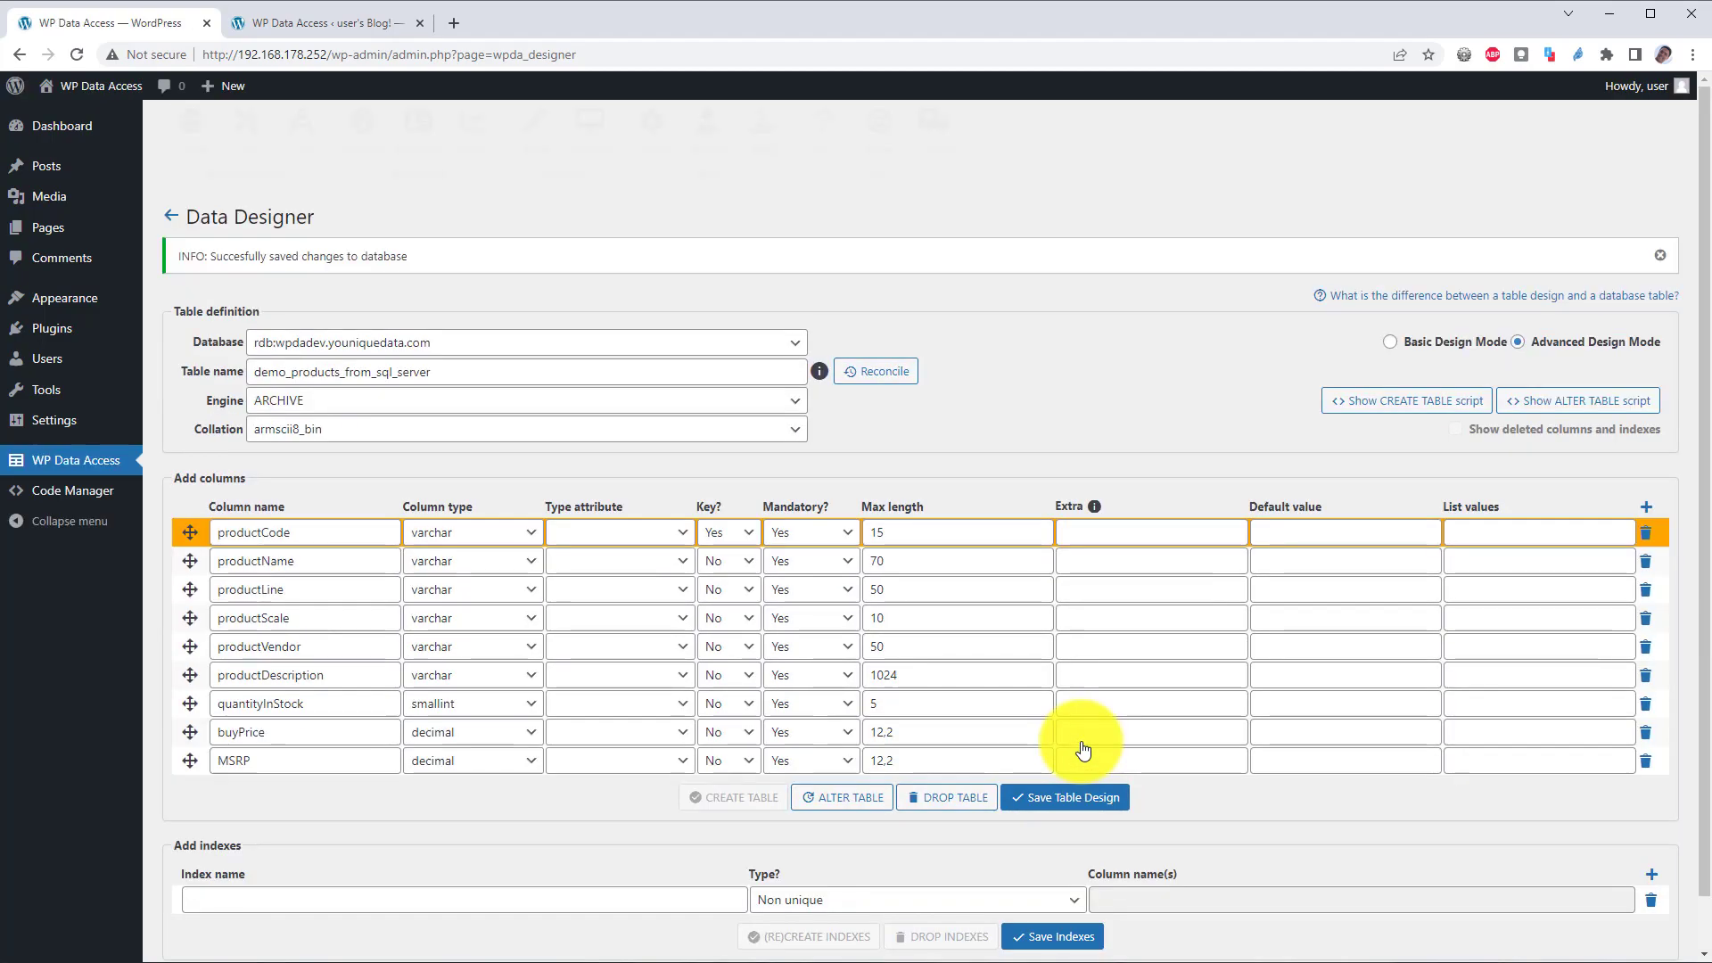
left_click(846, 807)
left_click(946, 207)
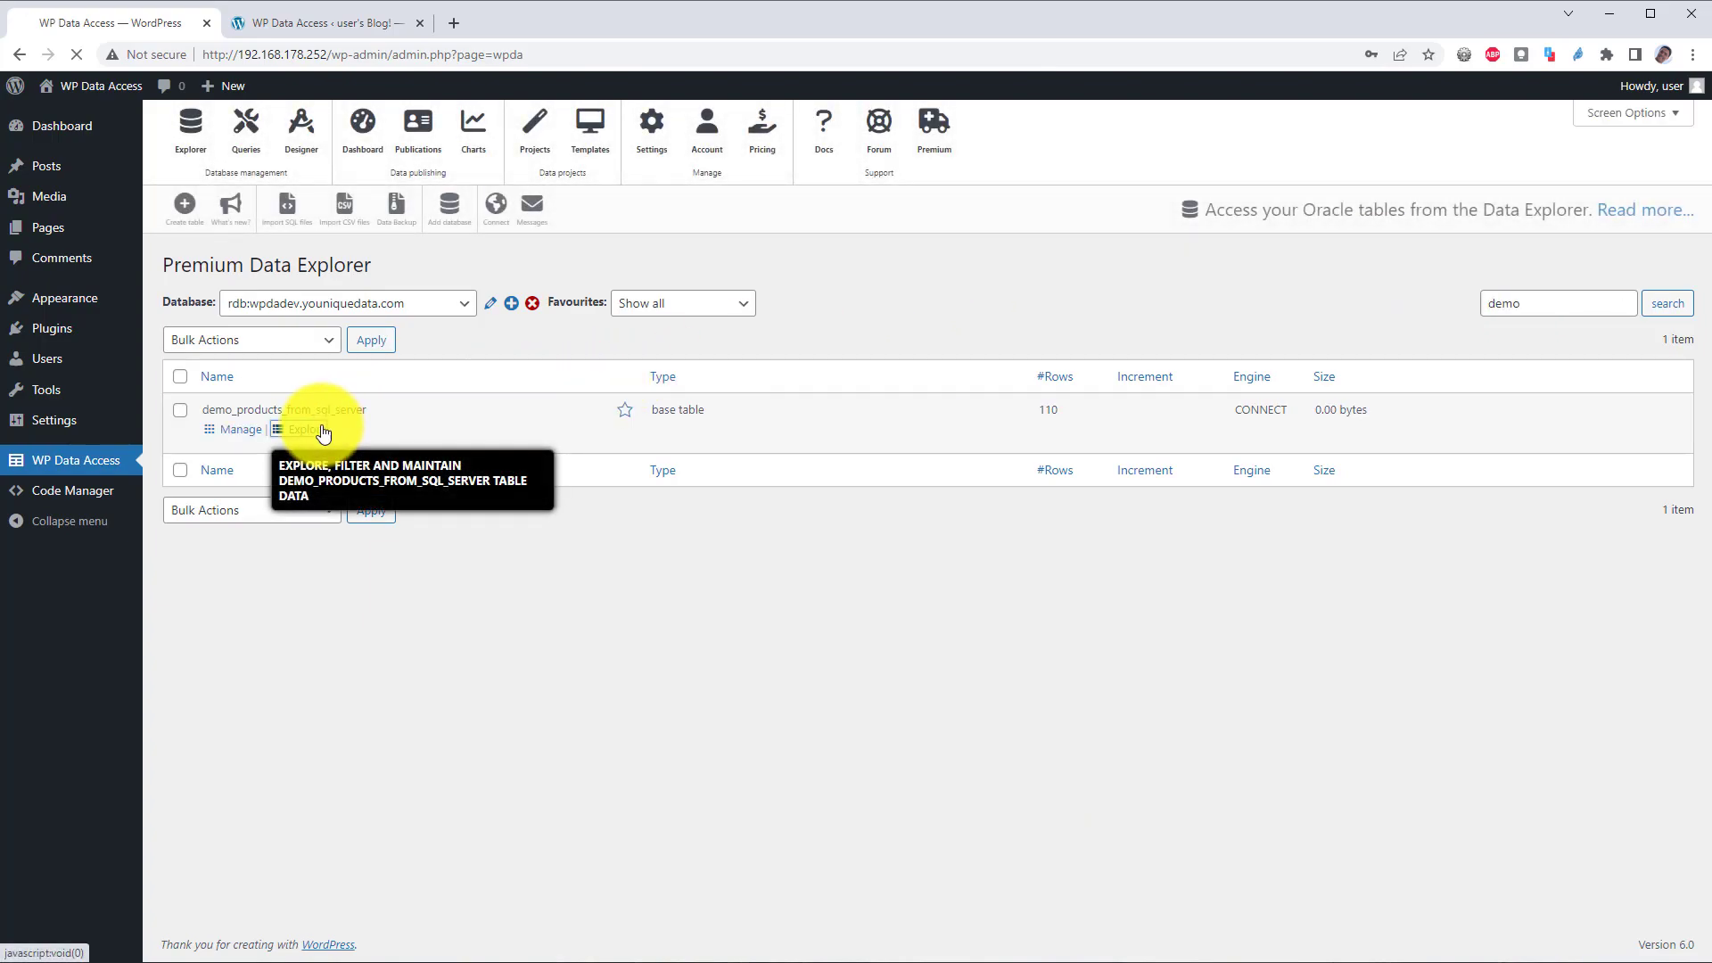
Step: Change product S10_1678's ProductName to UPDATE and submit it
left_click(325, 430)
left_click(272, 432)
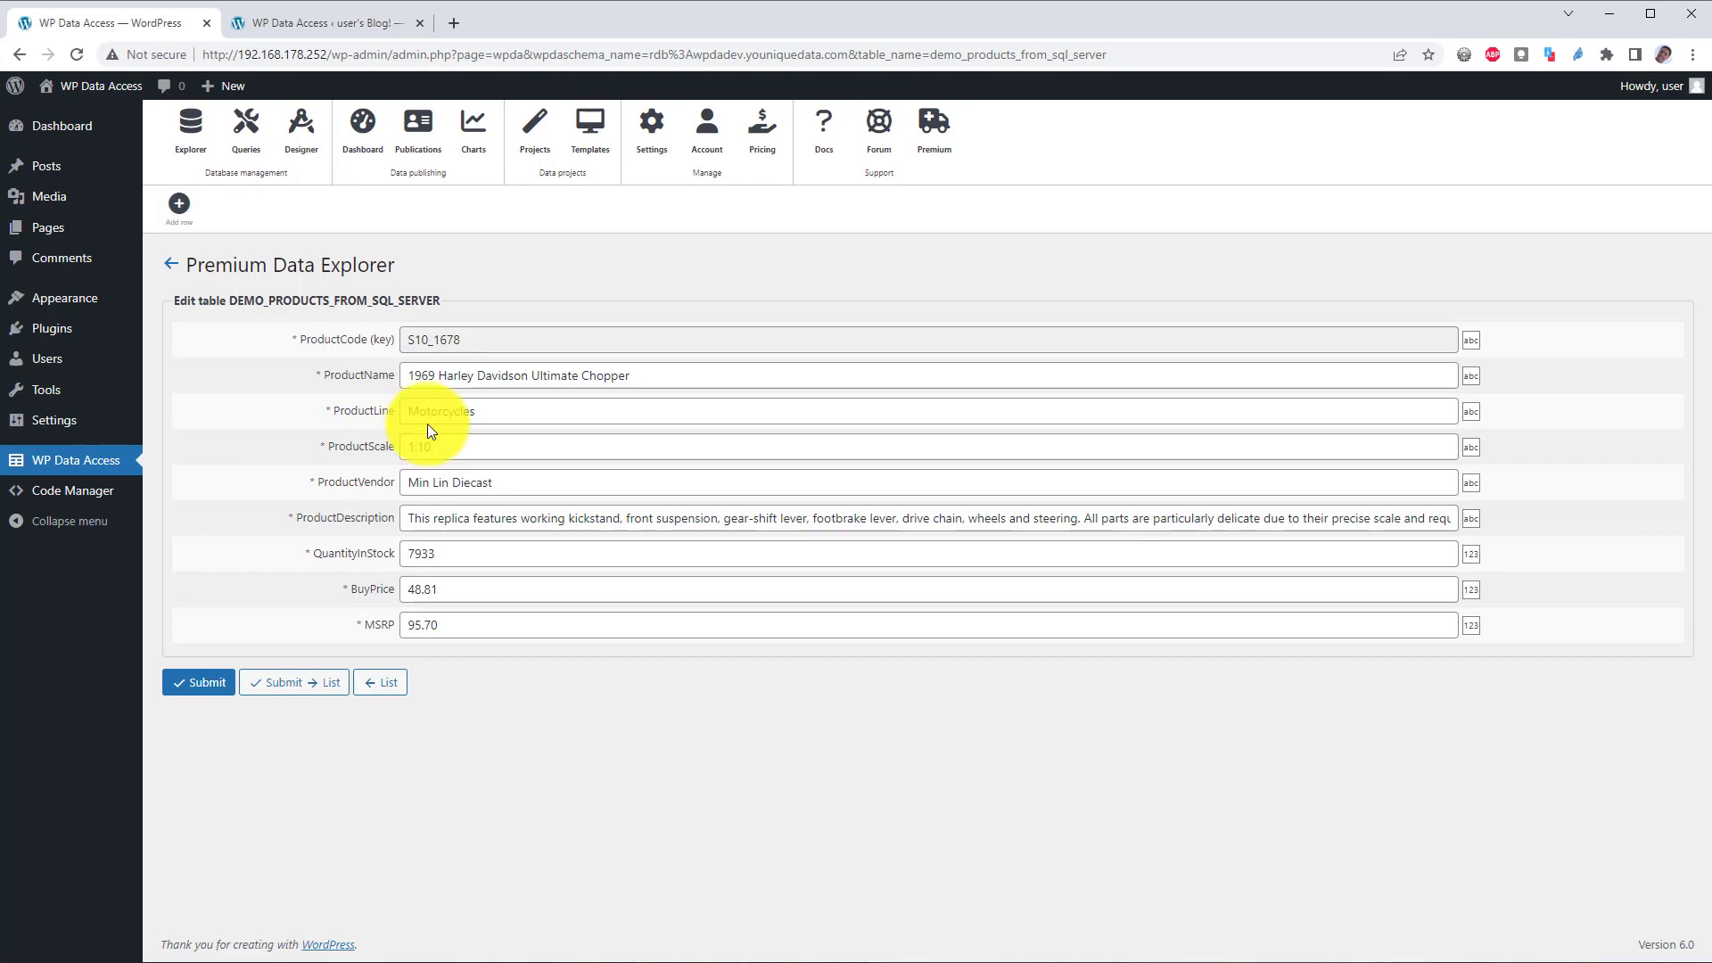
left_click_drag(678, 381, 383, 373)
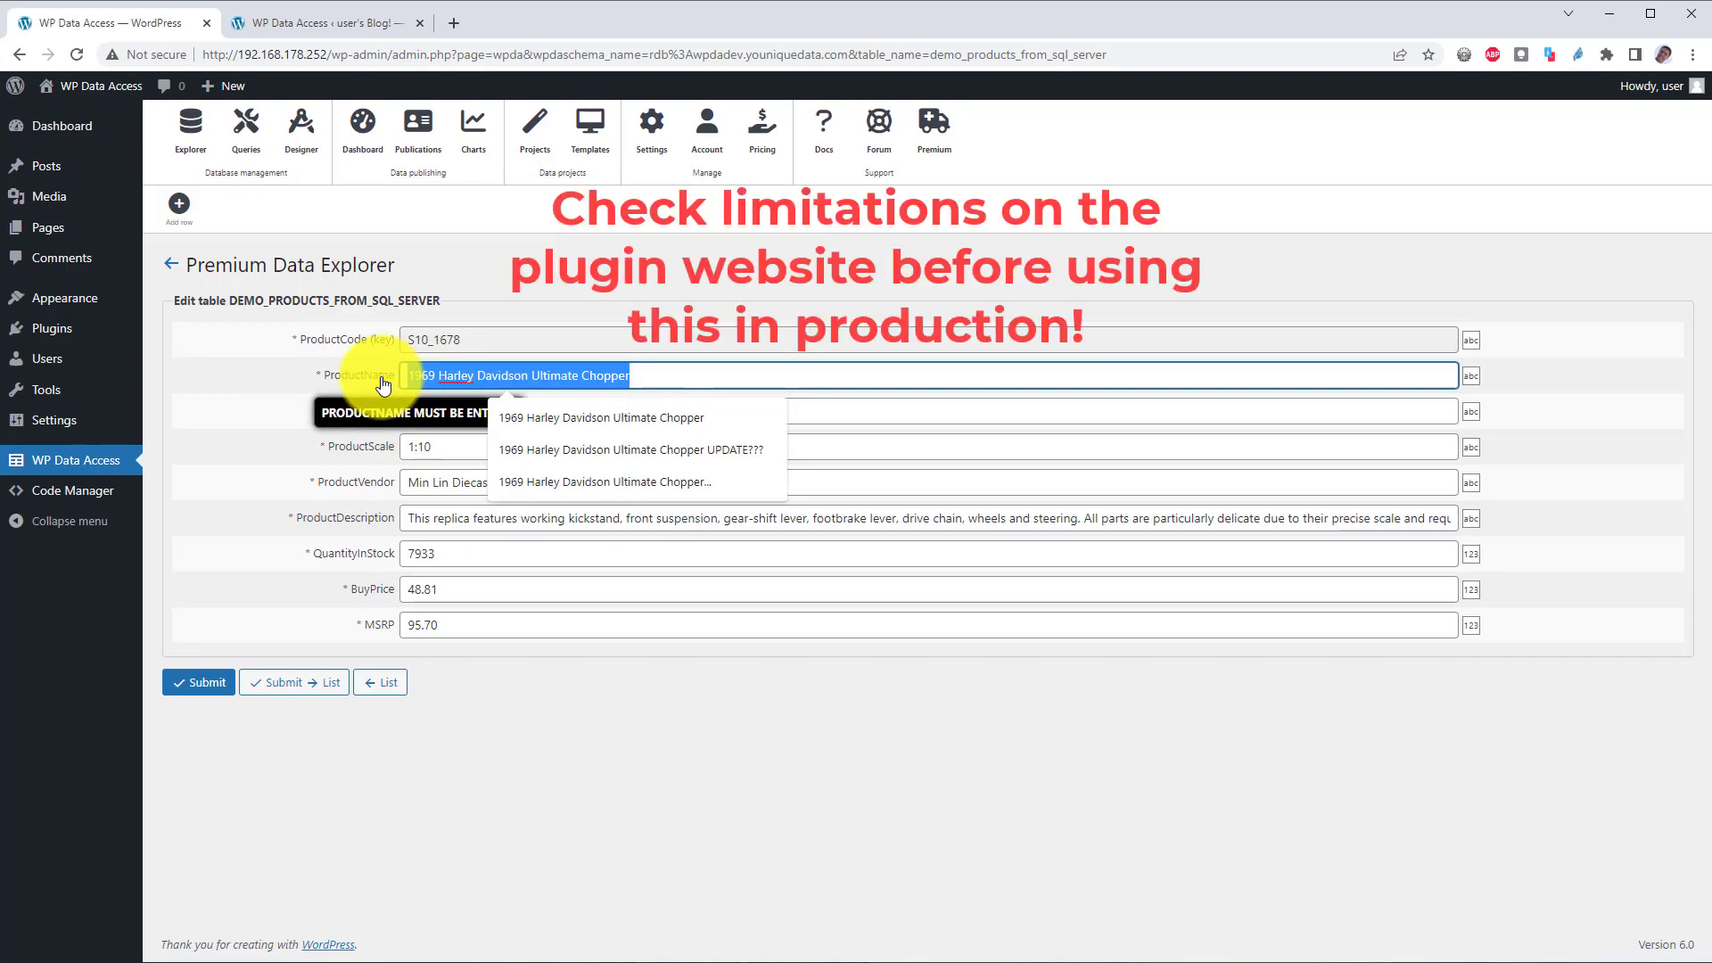
key("BackSpace")
type("UPDATE")
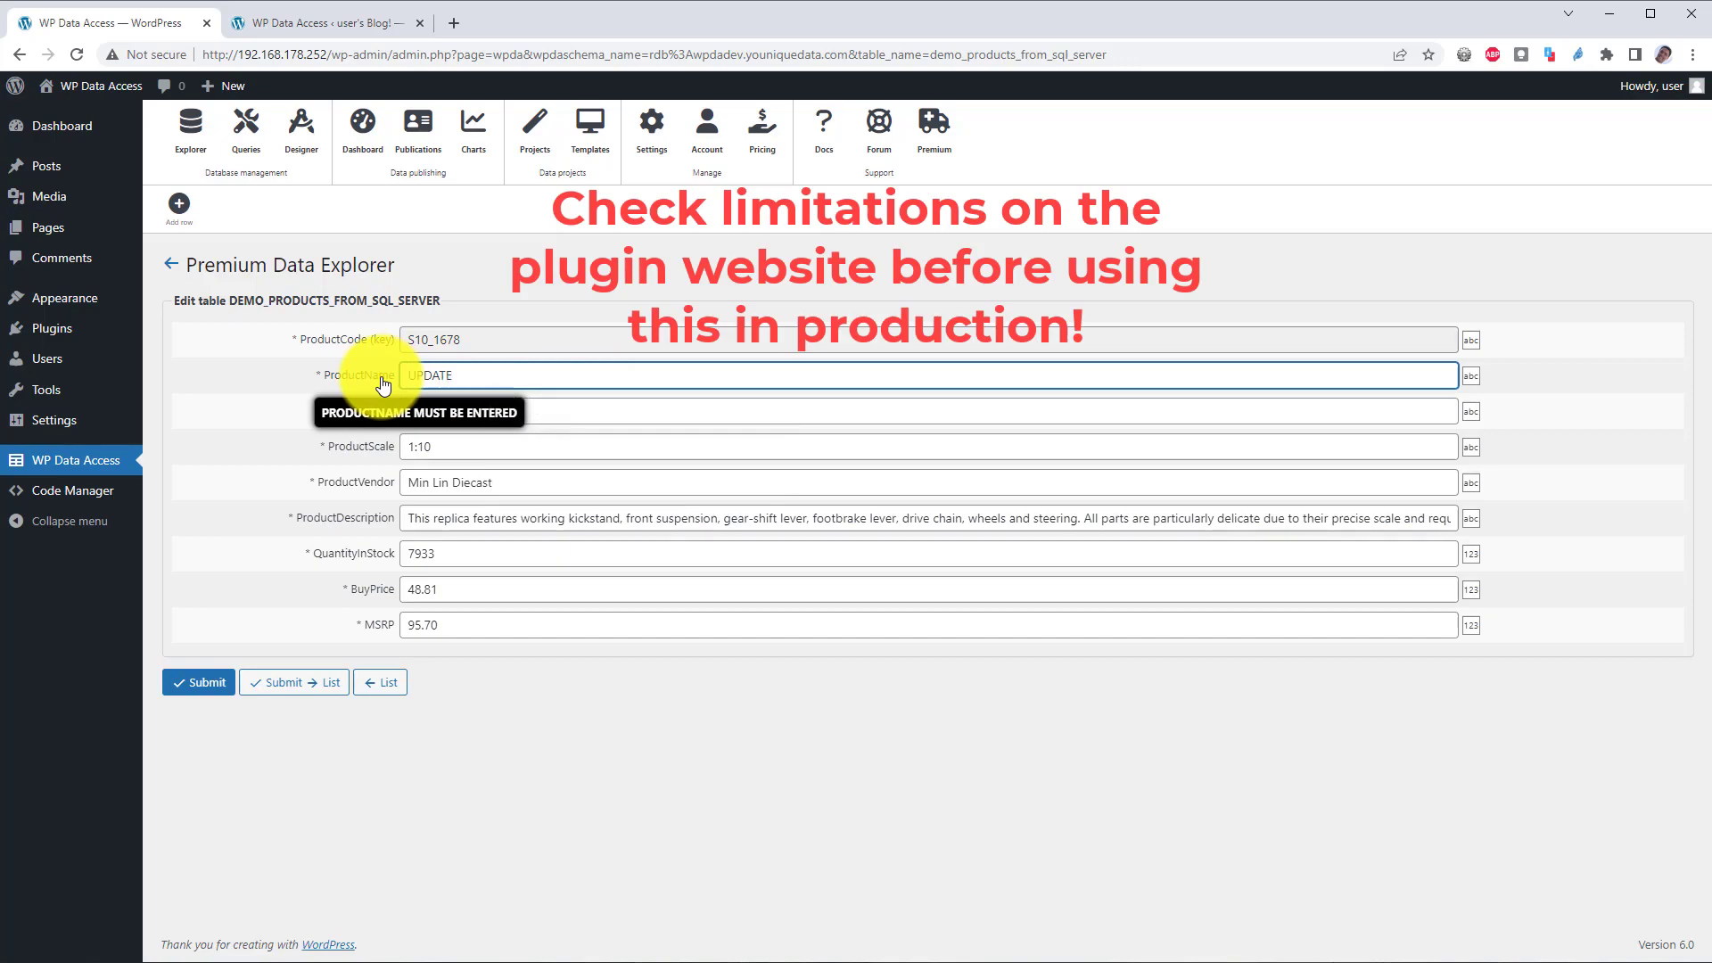
left_click(210, 687)
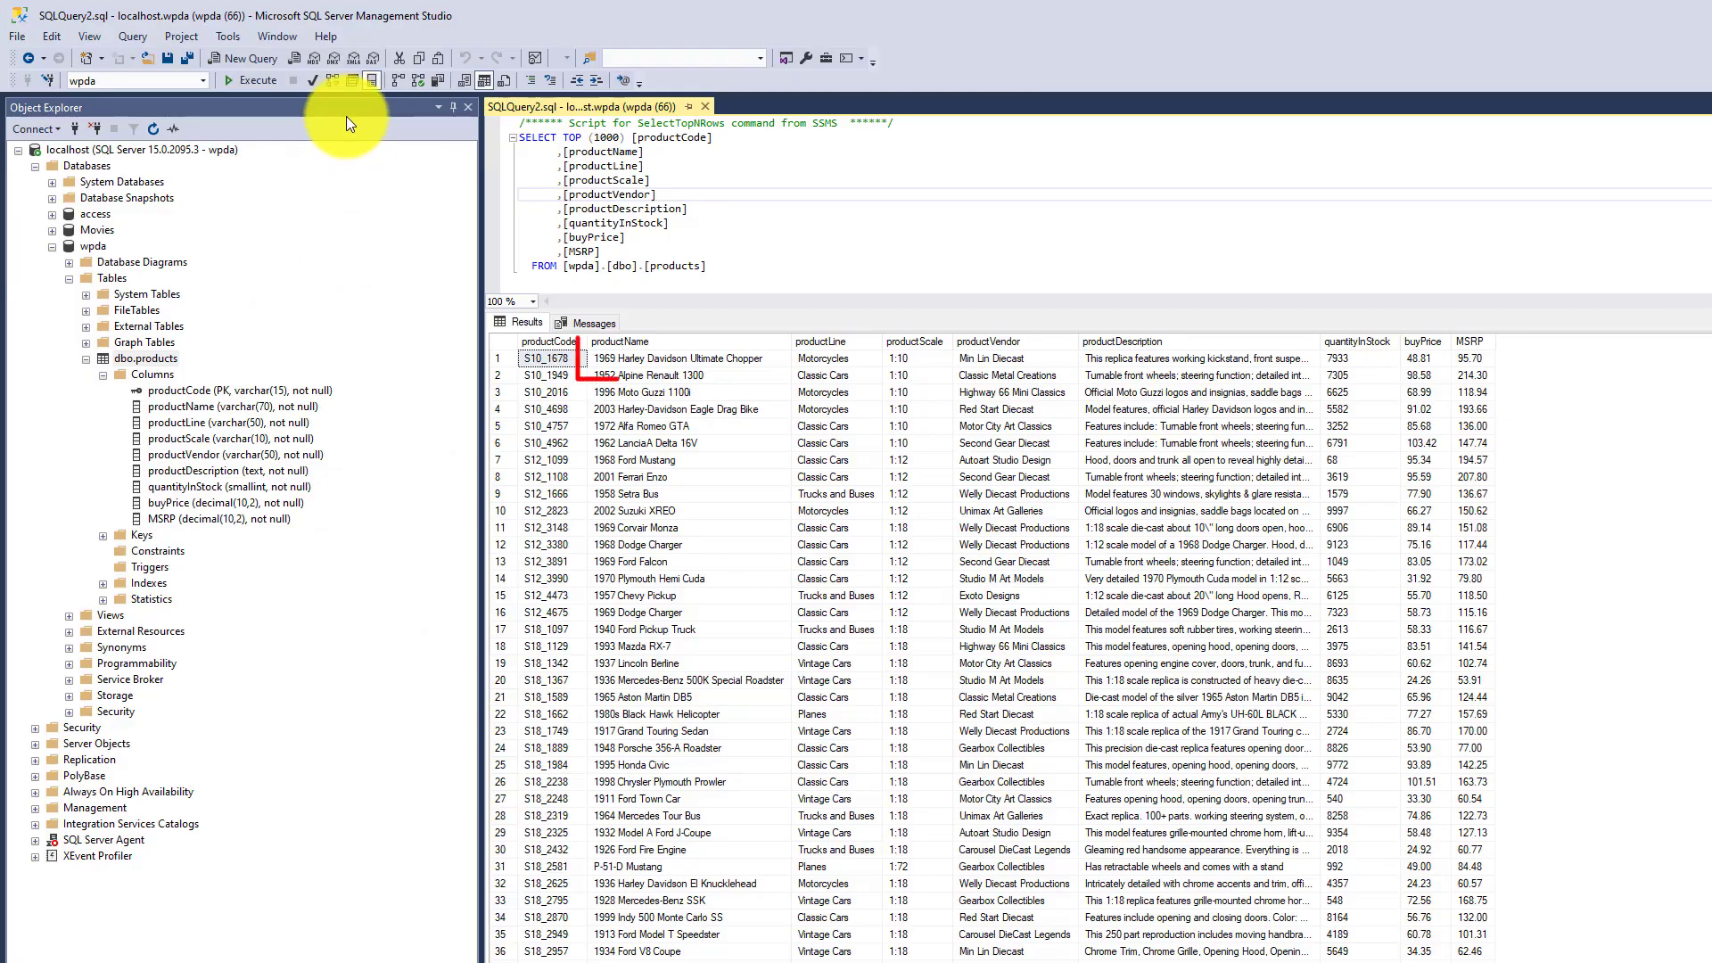
Step: Re-execute the SELECT TOP 1000 query on dbo.products to confirm S10_1678 reads UPDATE
left_click(248, 78)
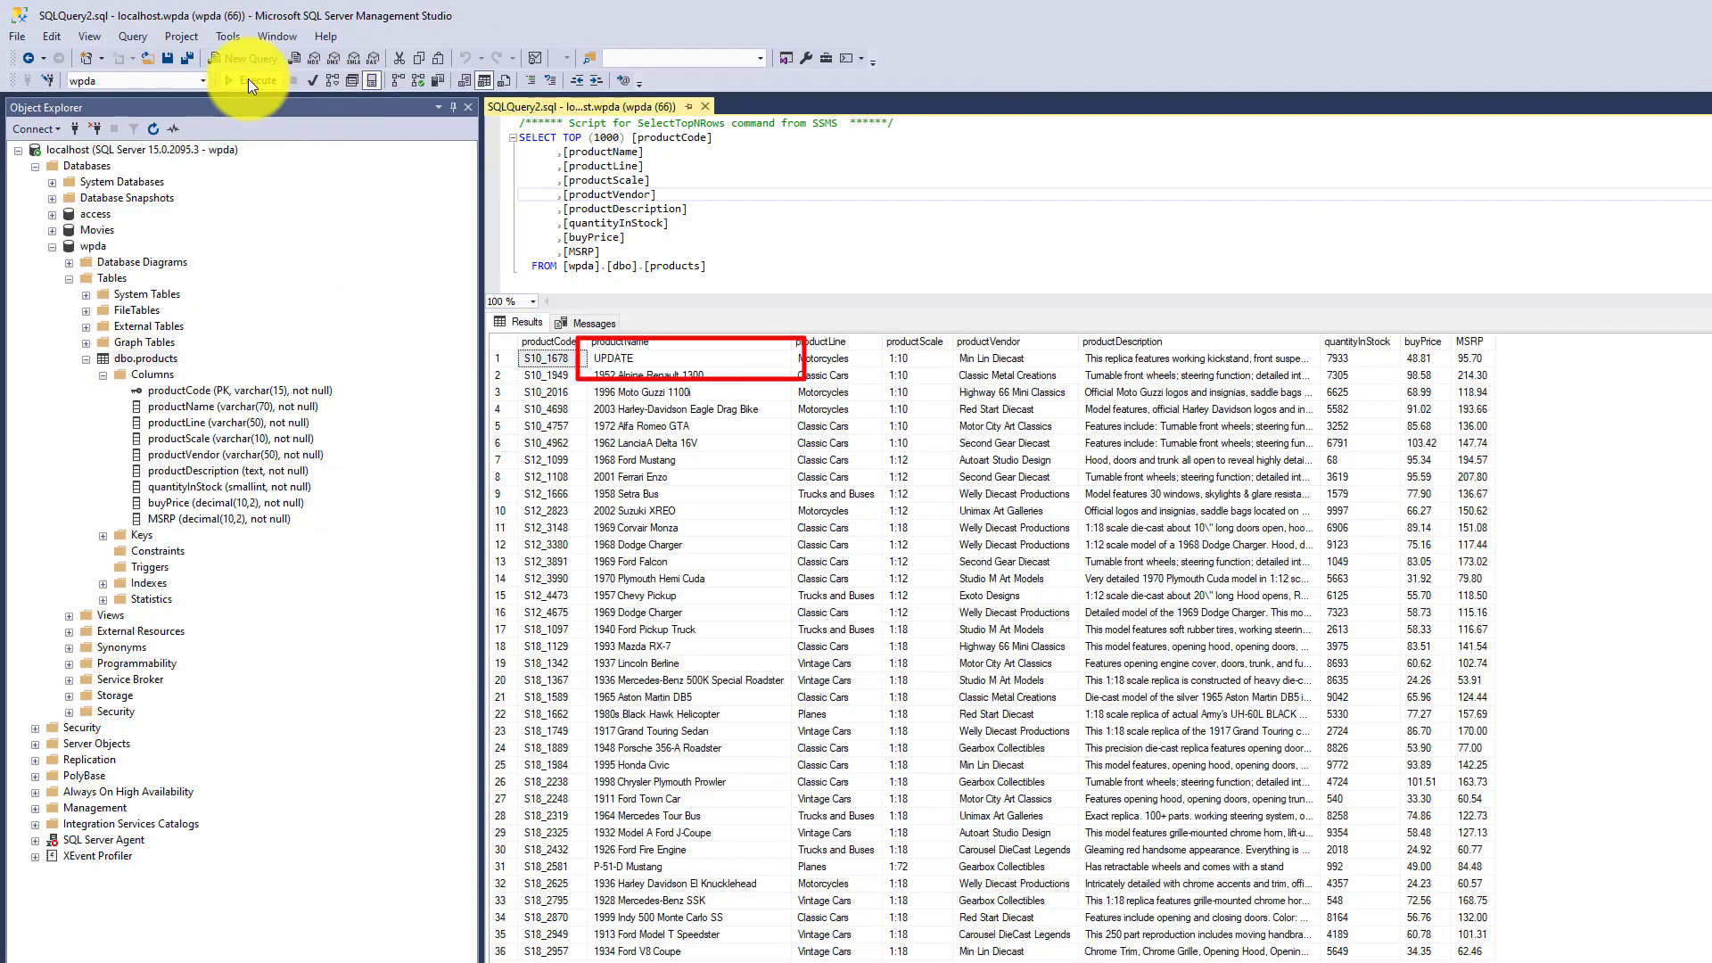